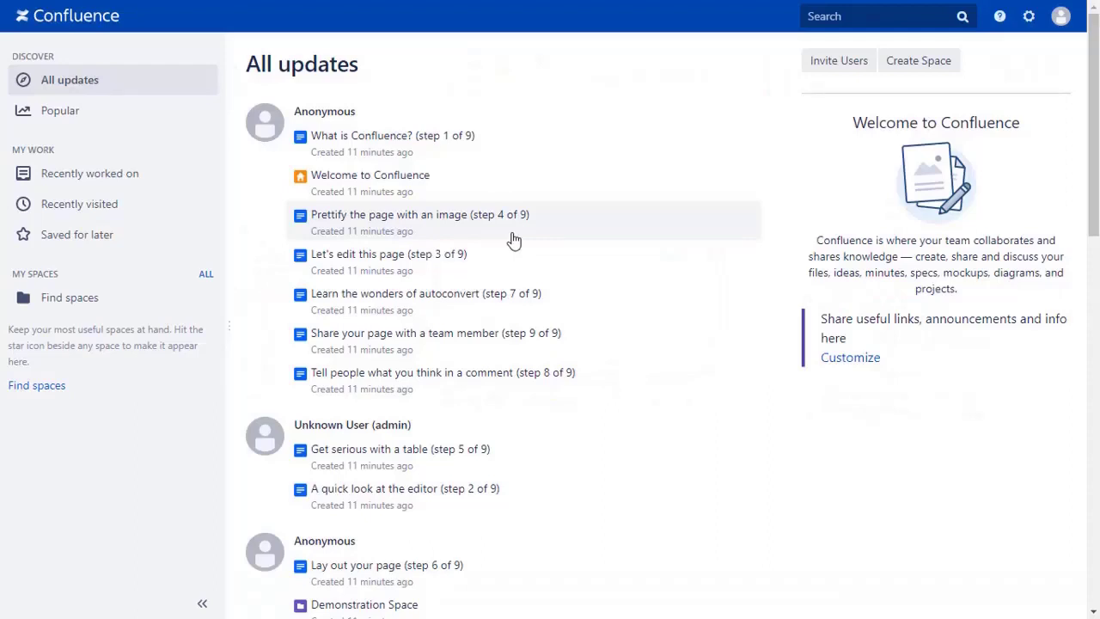
Step: Search the marketplace for 'oauth sso' and install miniOrange's OAuth/OIDC SSO app as a free trial
left_click(1030, 24)
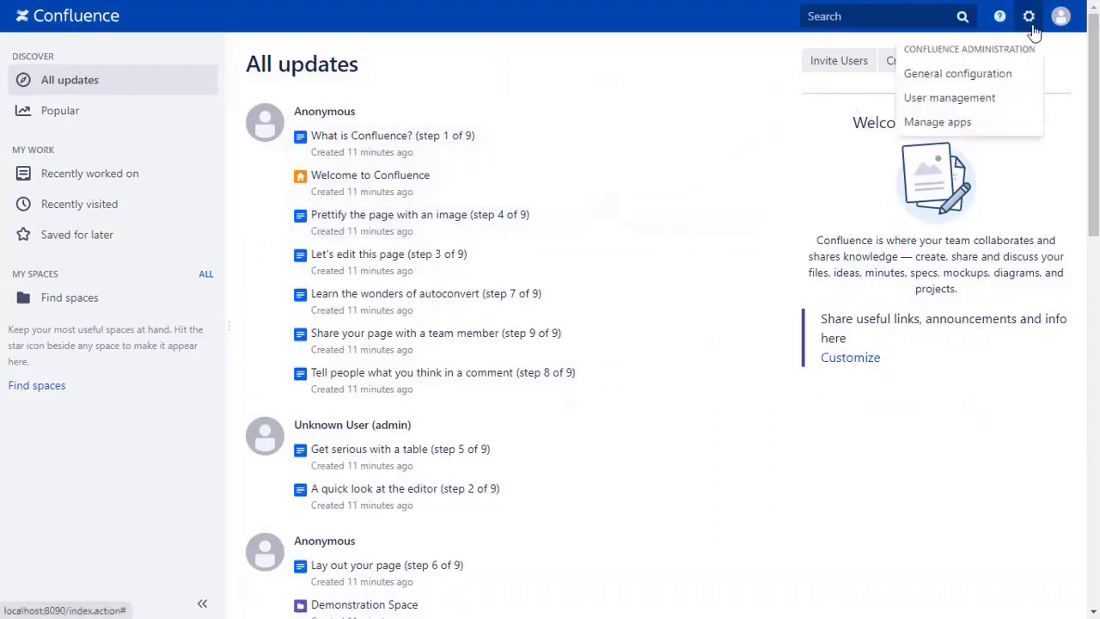
left_click(966, 126)
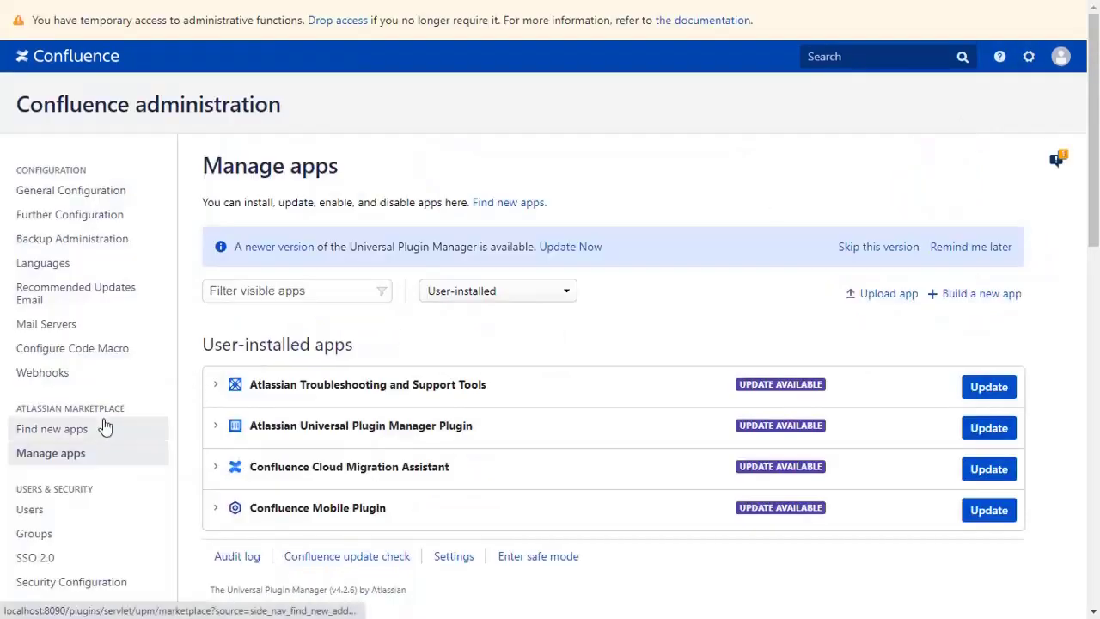
left_click(88, 436)
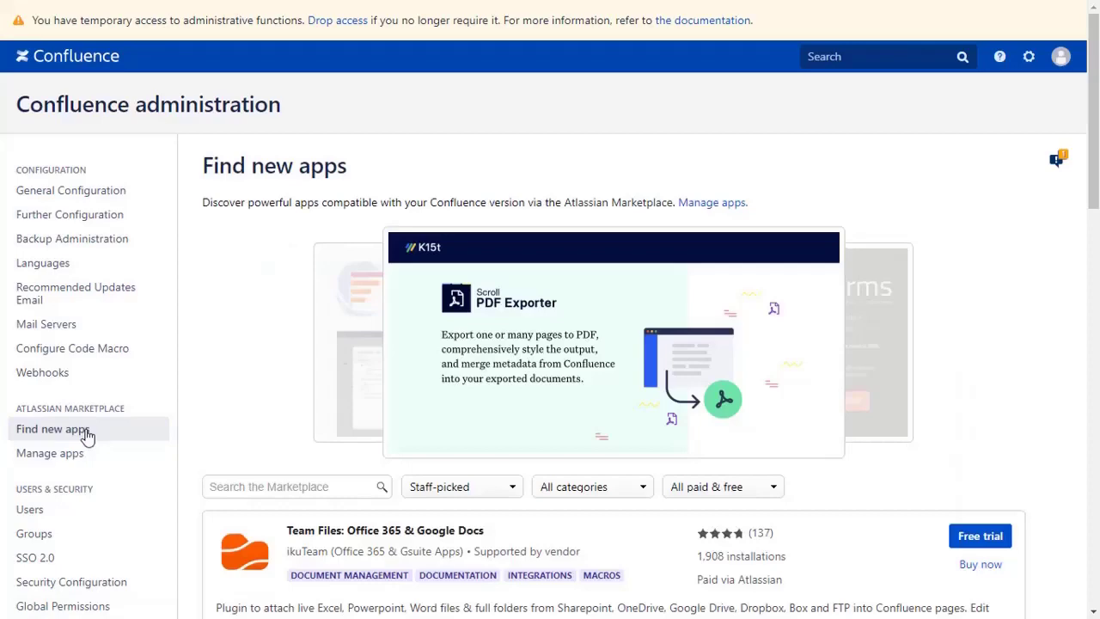
left_click(232, 486)
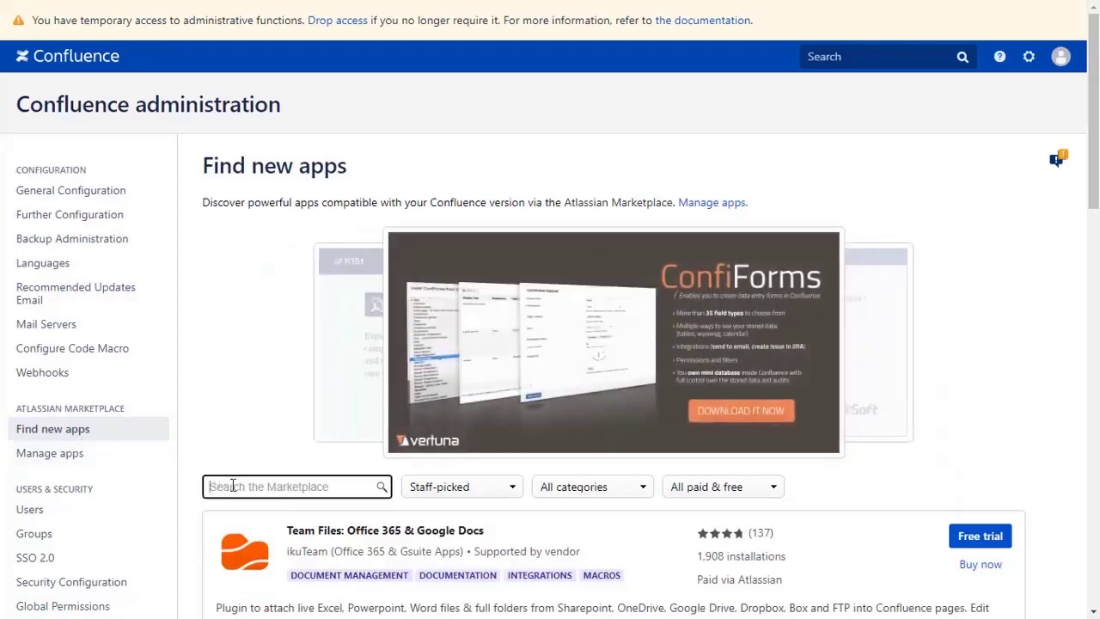
type("oauth sso")
key("Return")
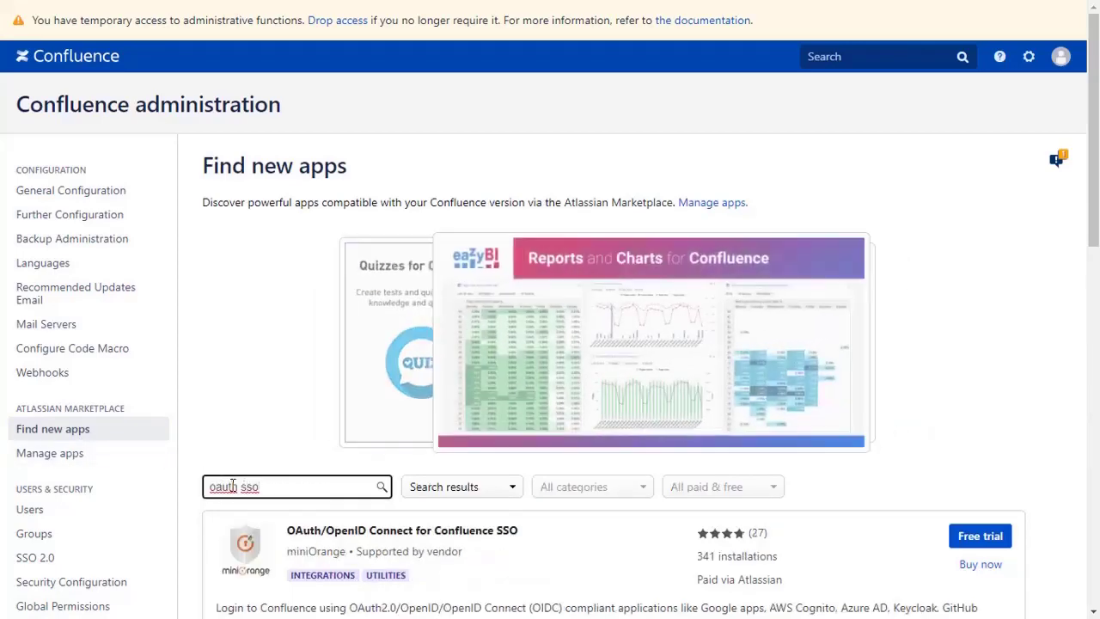
scroll(233, 486, "down", 1)
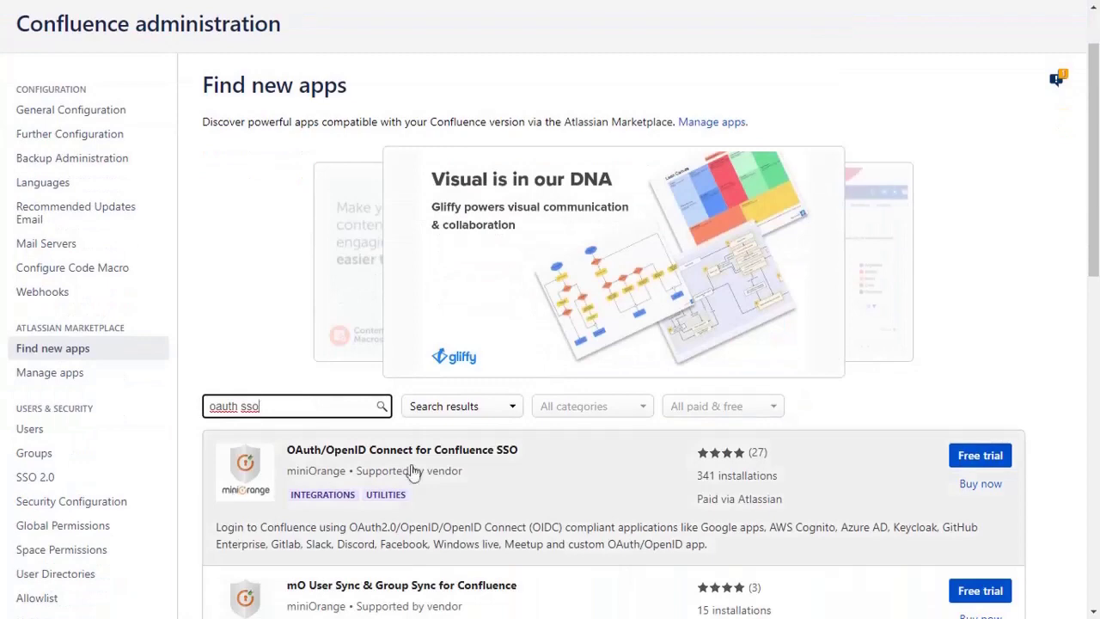
left_click(962, 459)
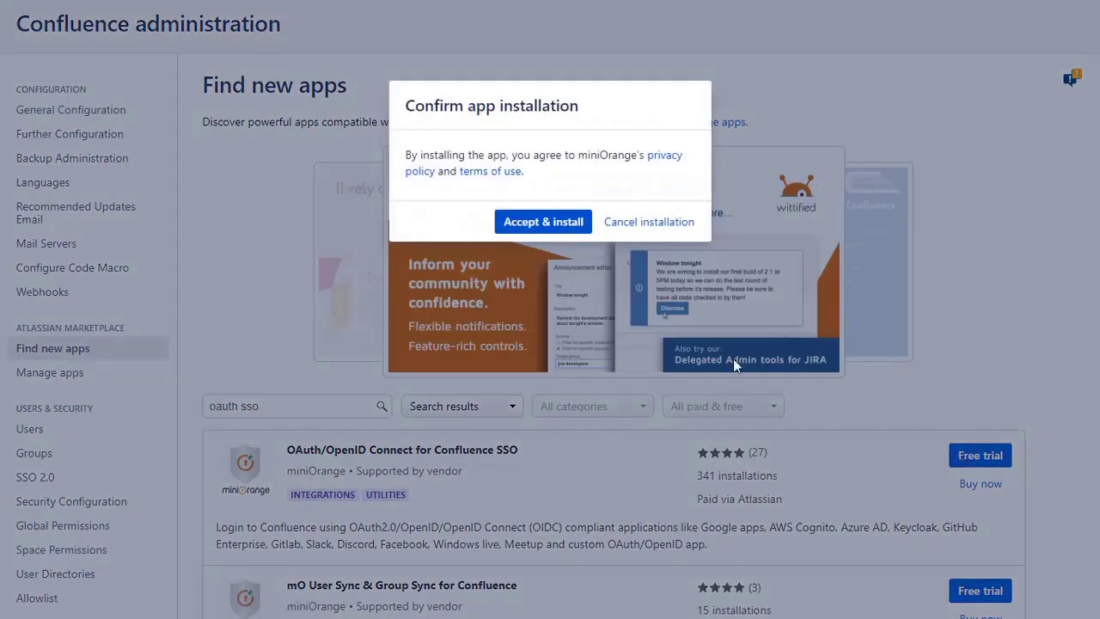
left_click(557, 225)
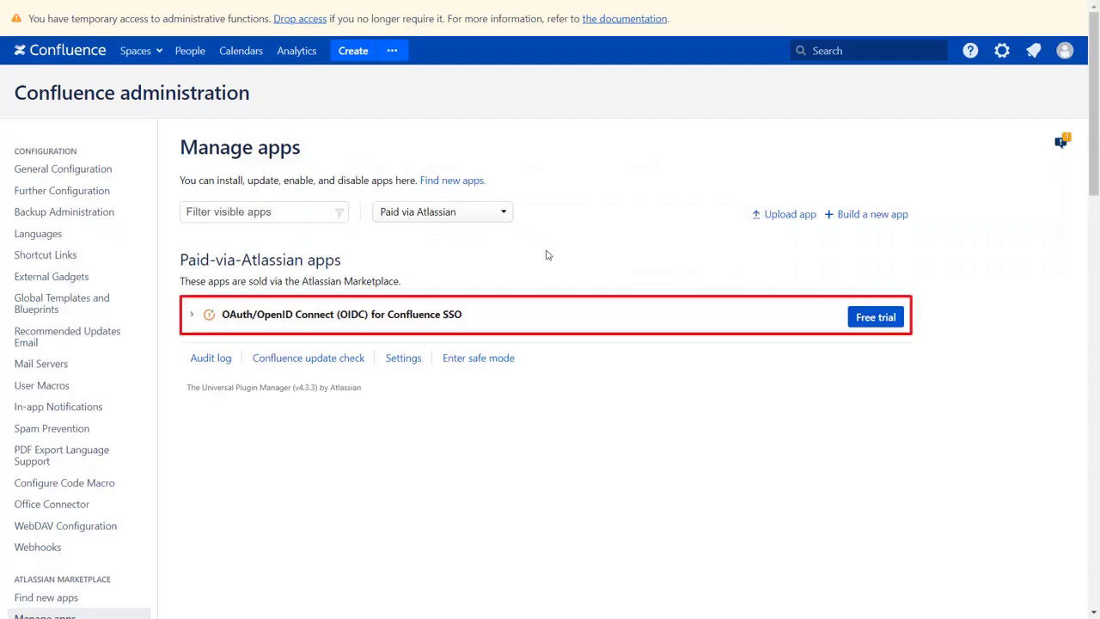
Step: In miniOrange OAuth/OIDC SSO settings, add a new provider and pick Okta
scroll(545, 253, "down", 6)
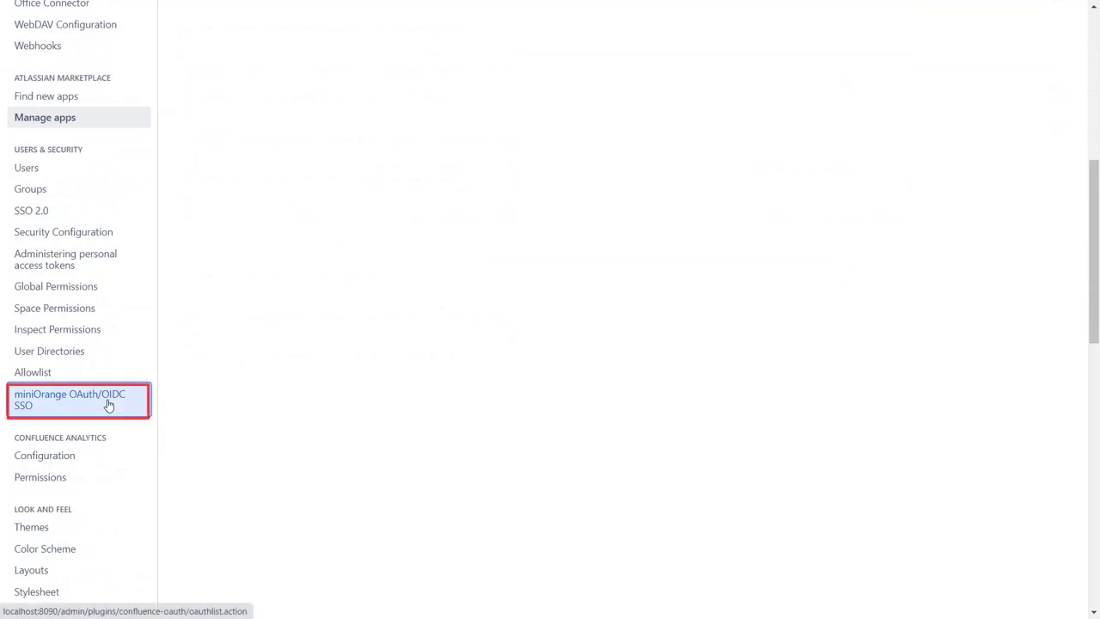
left_click(116, 404)
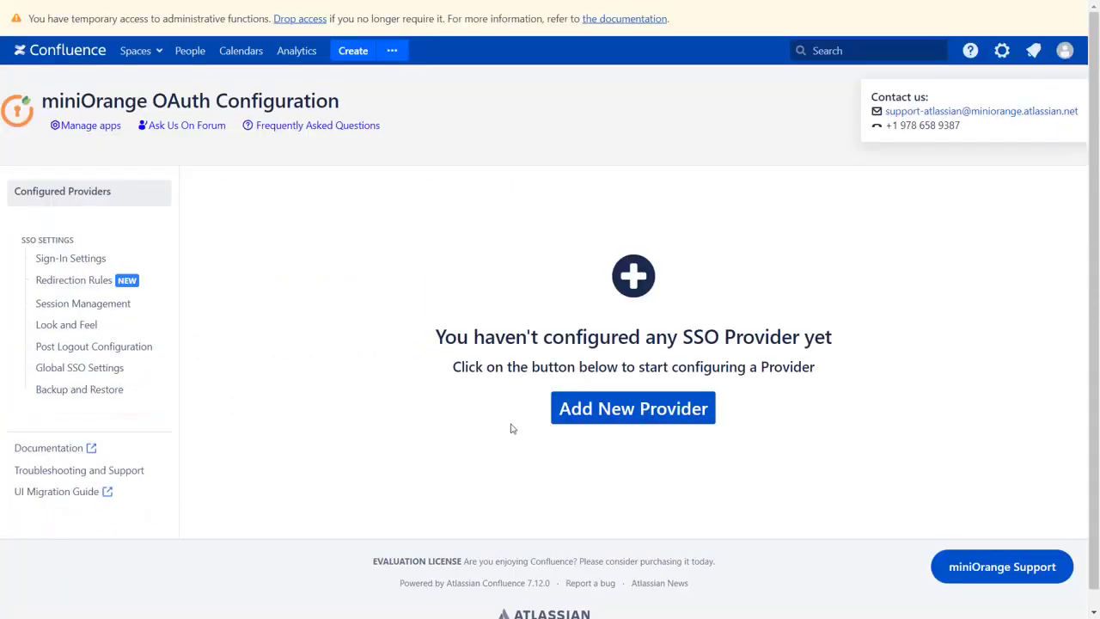
left_click(567, 409)
scroll(576, 356, "down", 1)
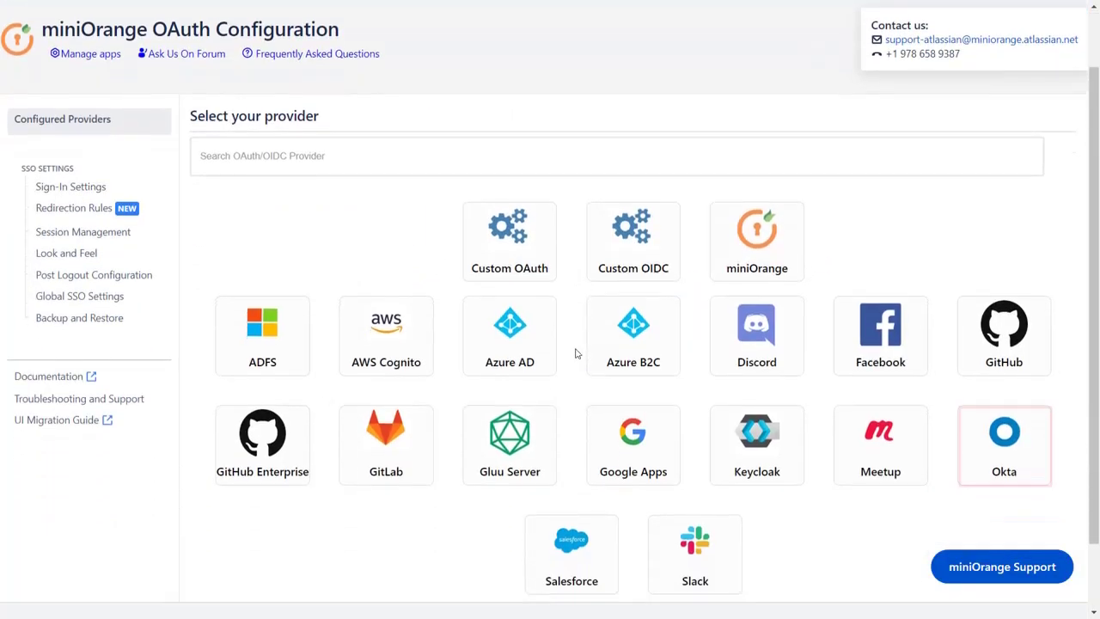
left_click(1002, 437)
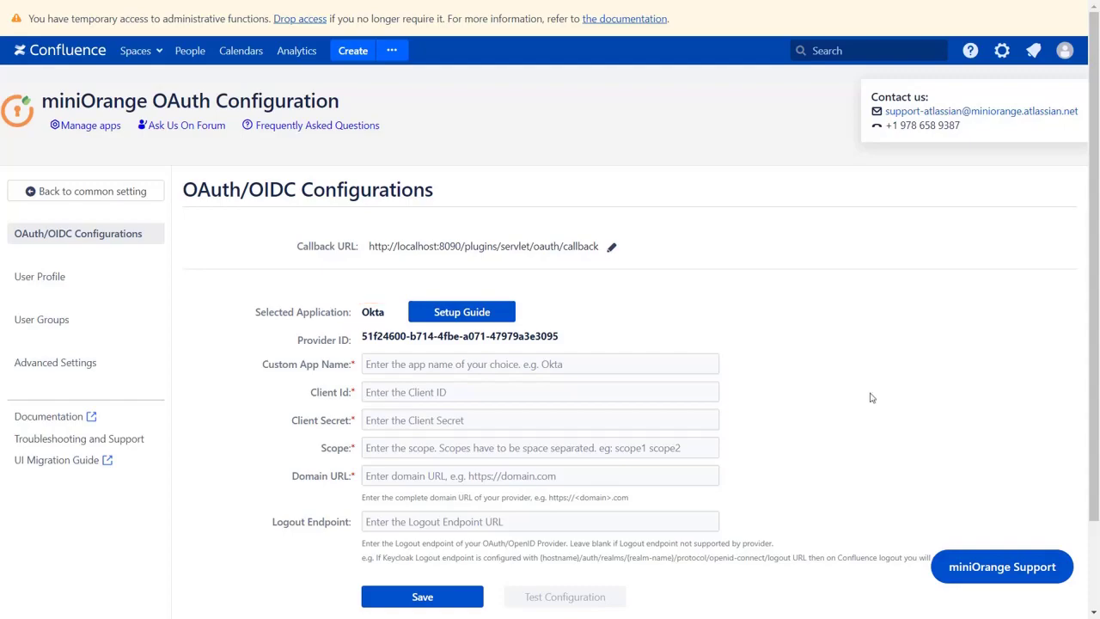
Step: Open the miniOrange Okta setup guide and scroll through its steps
left_click(481, 316)
scroll(481, 318, "down", 15)
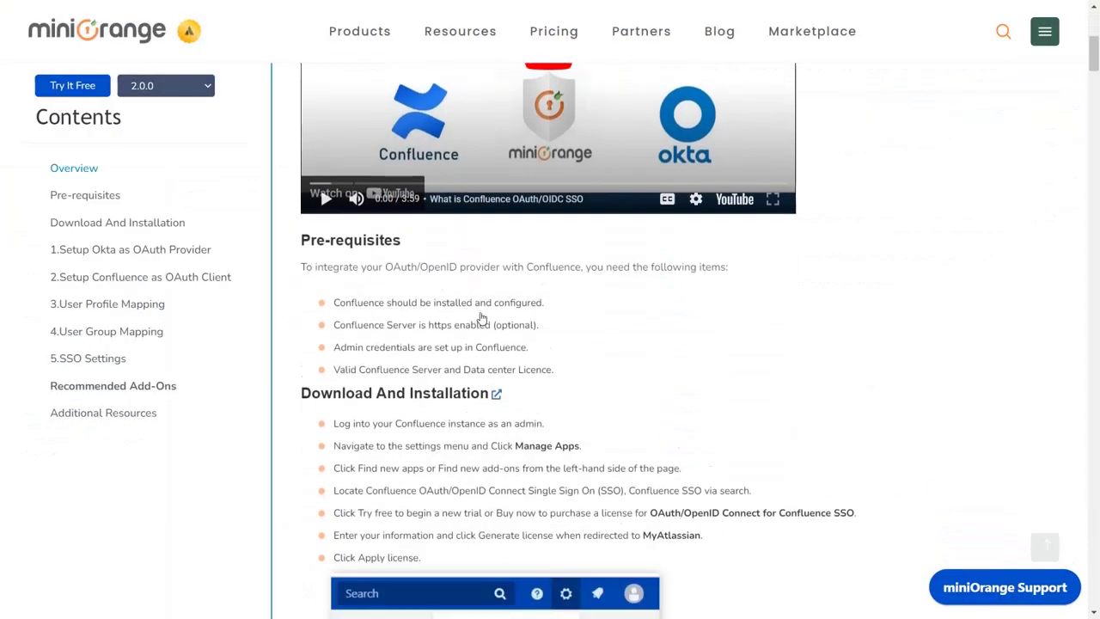
scroll(481, 317, "down", 20)
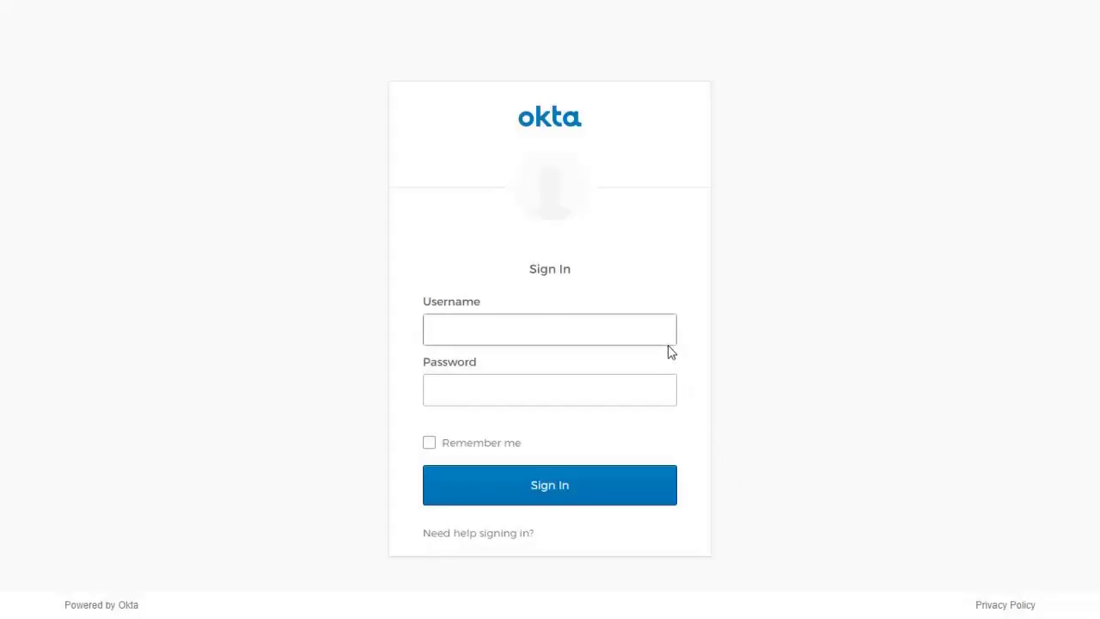
Step: Sign in to the Okta admin console with the account username and password
left_click(663, 336)
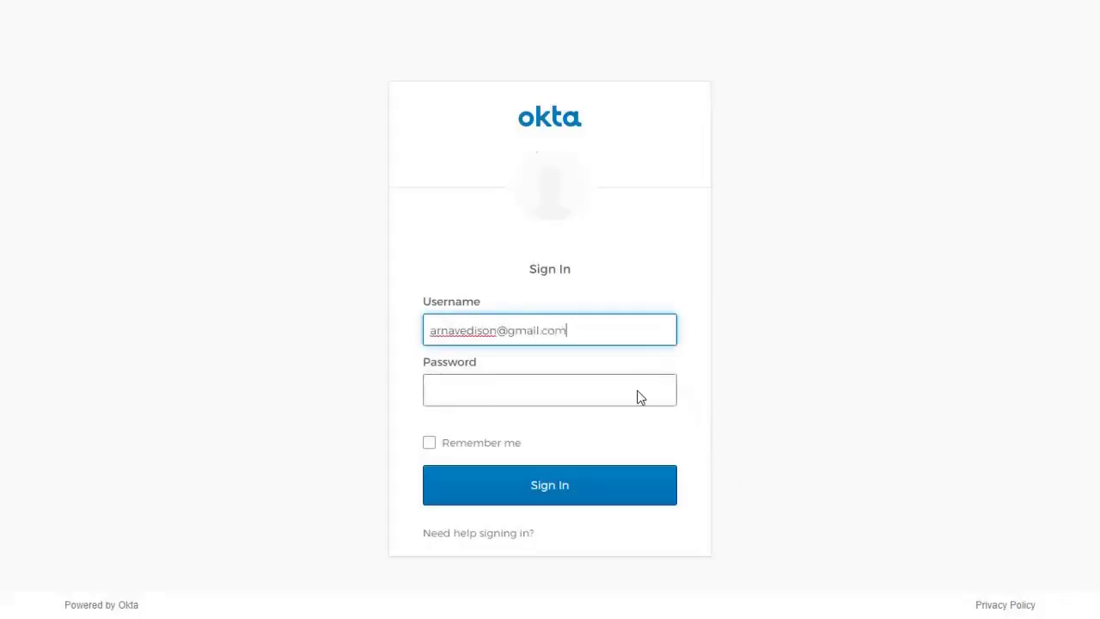
left_click(638, 391)
type("••••••••••••")
Step: Start a new app integration using OIDC - OpenID Connect and the Web Application type
left_click(599, 478)
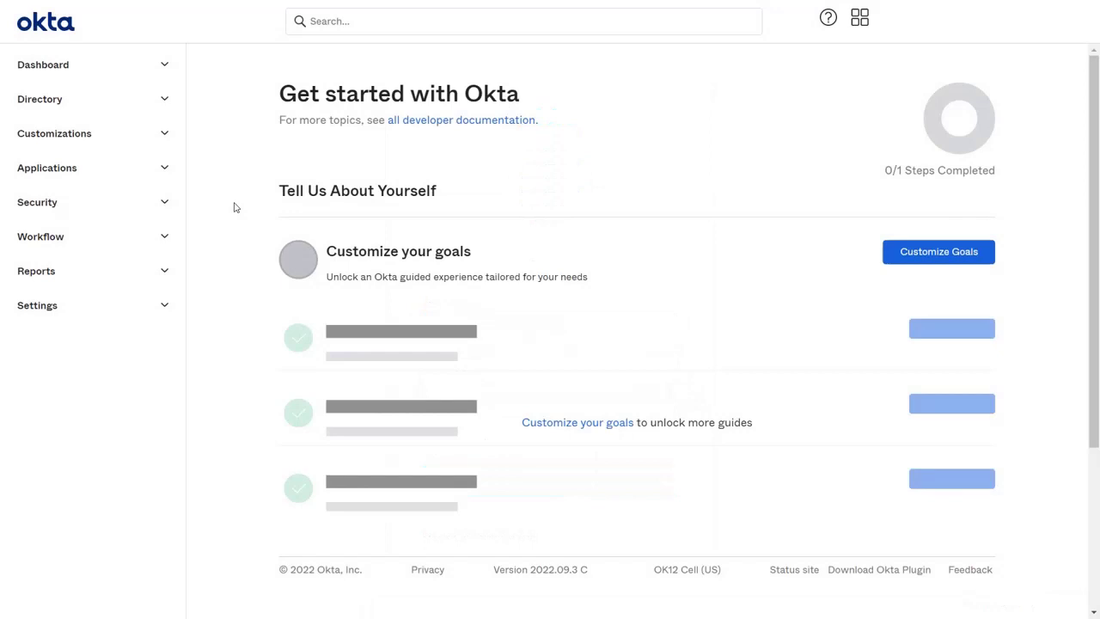
left_click(154, 167)
left_click(112, 204)
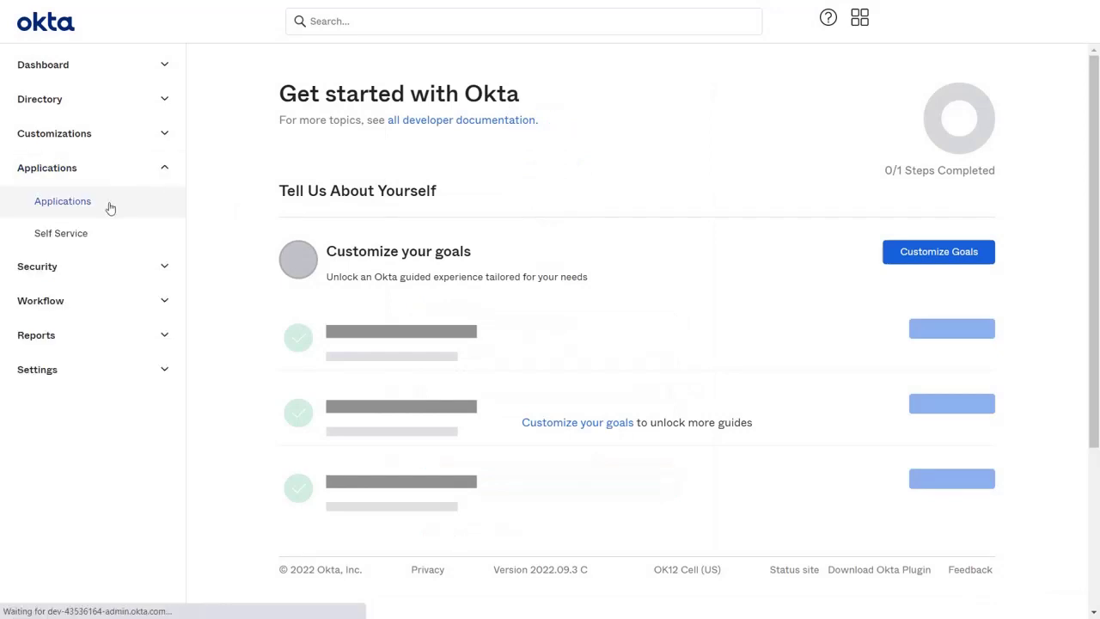
left_click(294, 212)
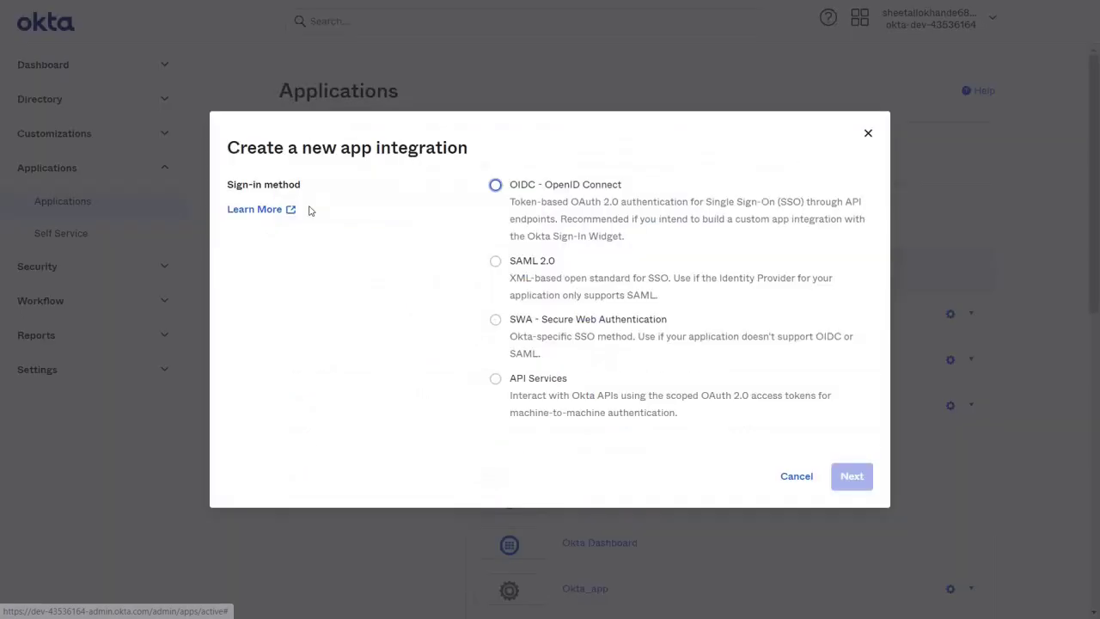
left_click(496, 186)
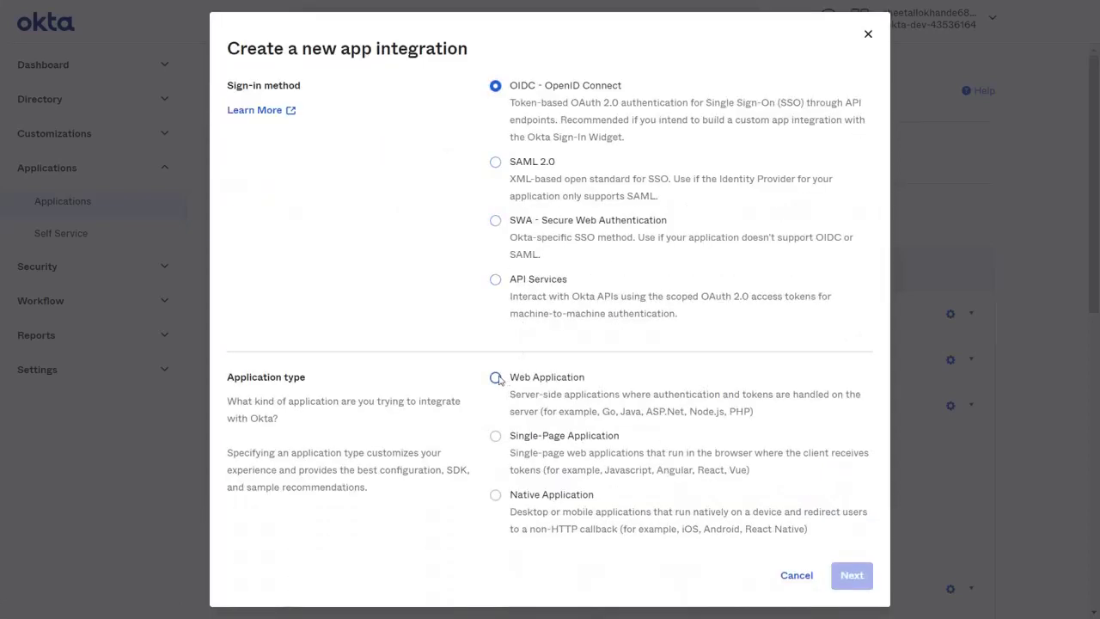
left_click(496, 378)
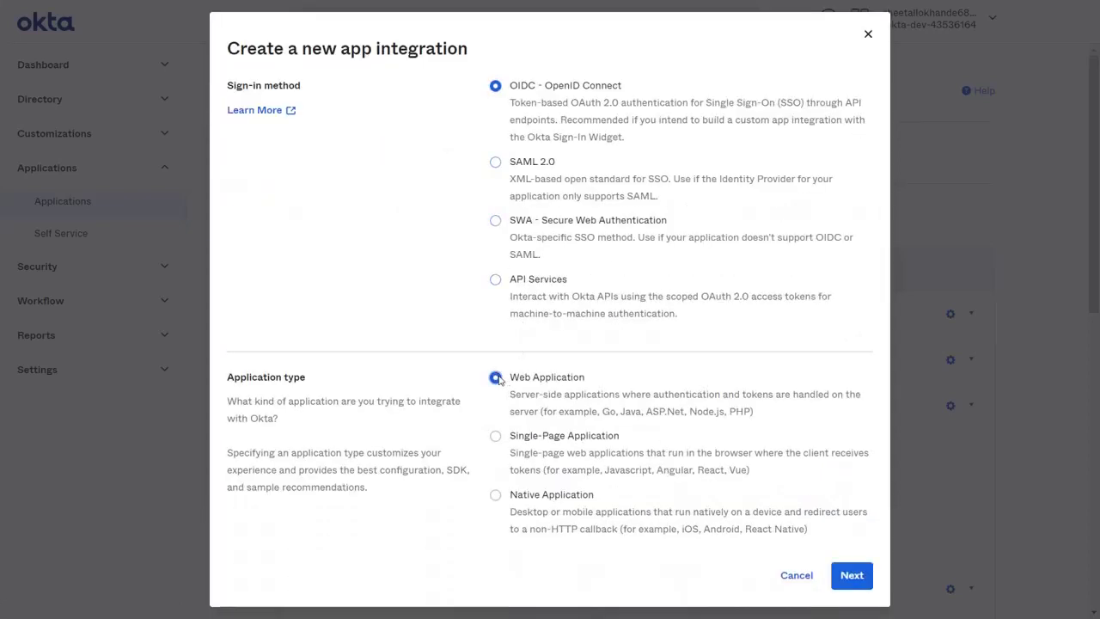
Step: Name the integration 'Confluence oauth' and use Confluence's callback URL as its sign-in redirect URI
left_click(851, 576)
left_click_drag(614, 169, 532, 165)
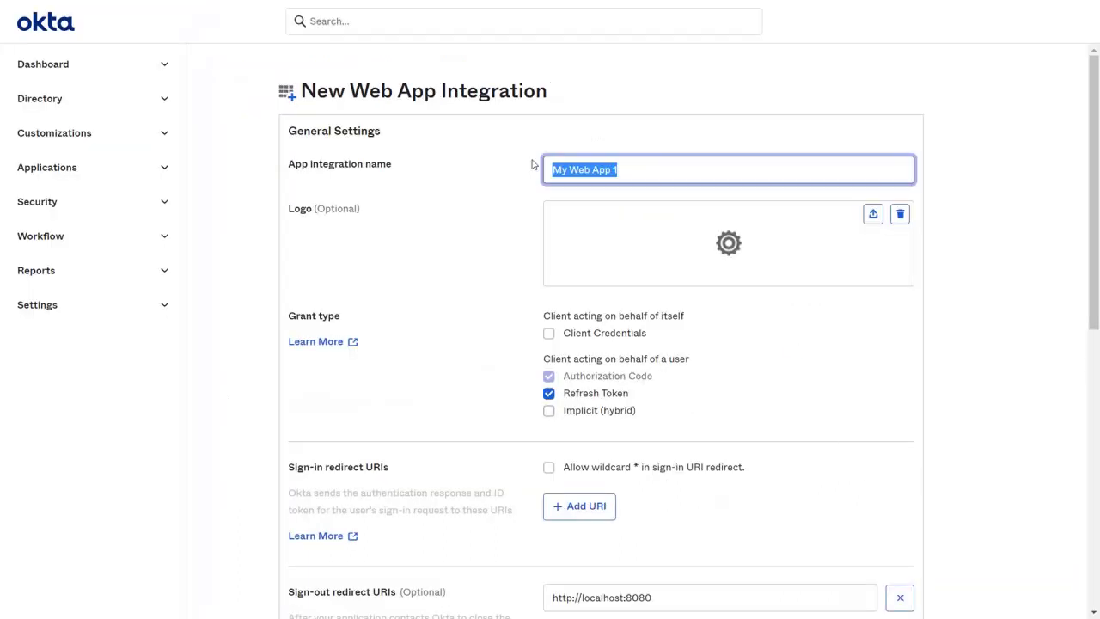
type("Confluence oauth")
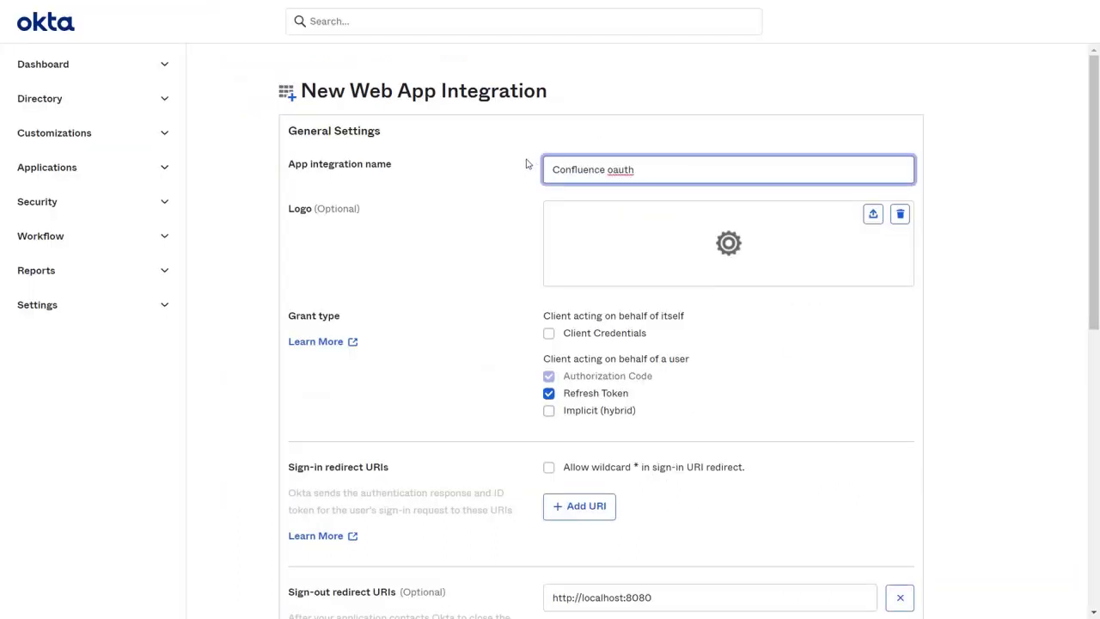
left_click(579, 505)
left_click(563, 496)
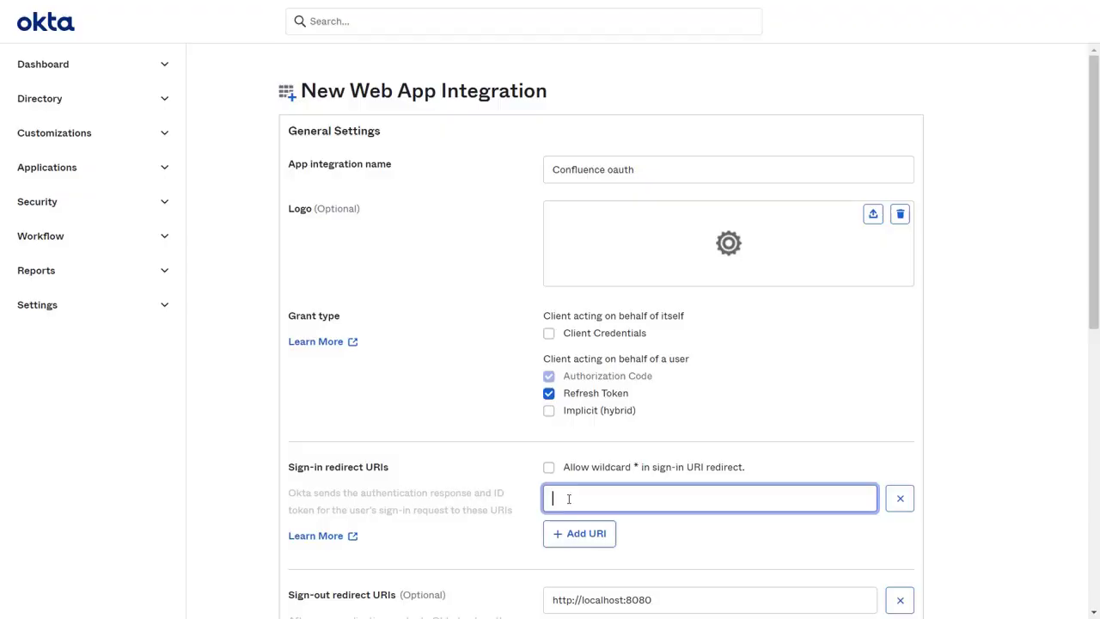
key("alt+Tab")
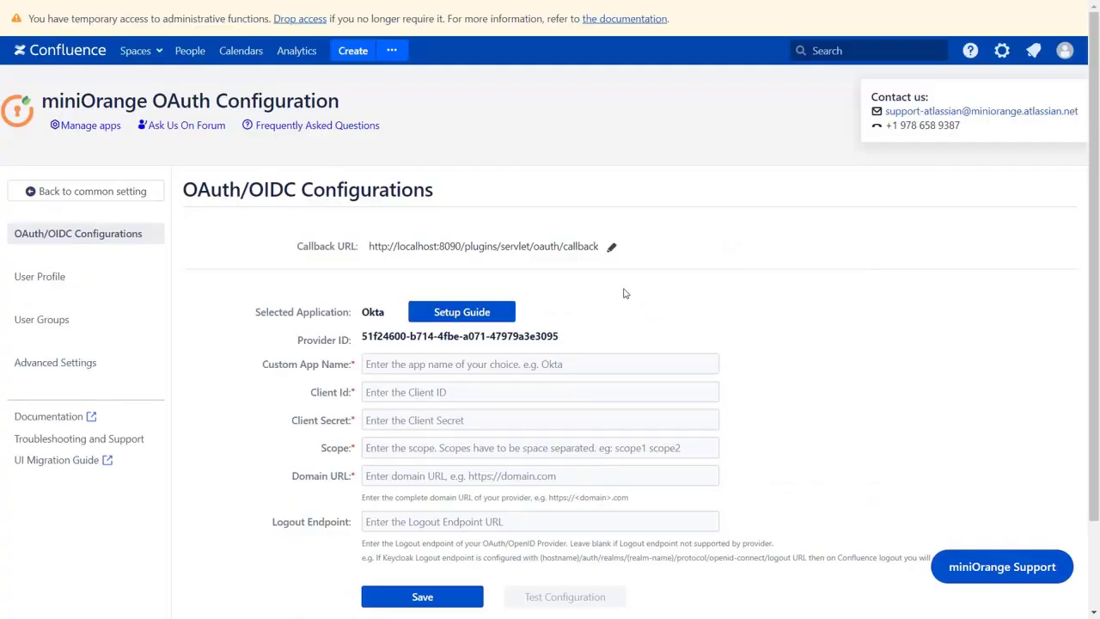
left_click(514, 247)
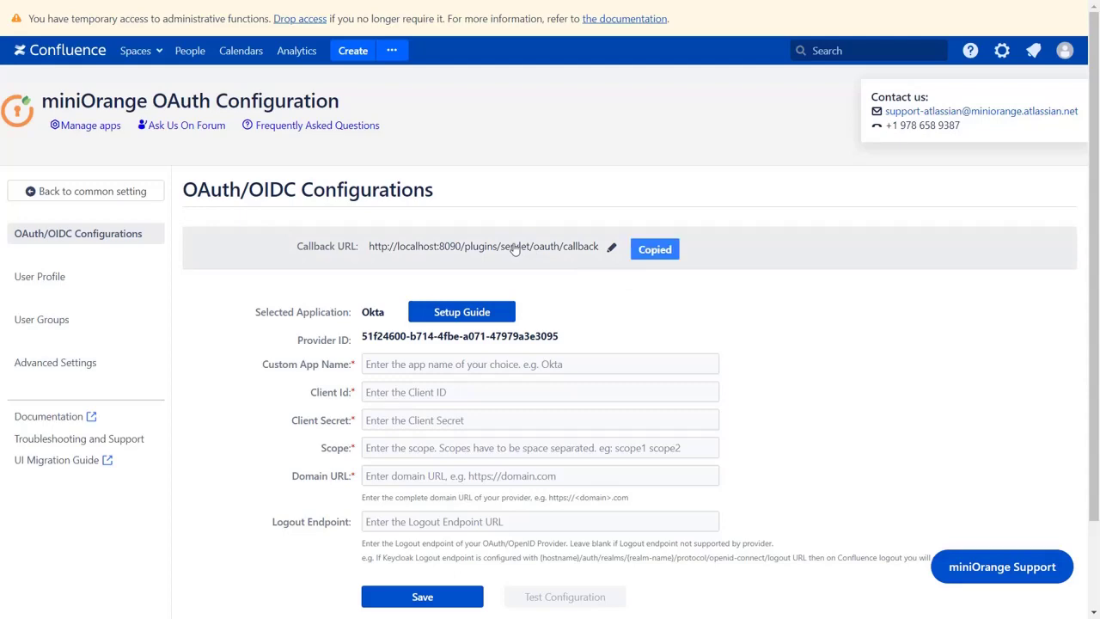
key("alt+Tab")
key("ctrl+v")
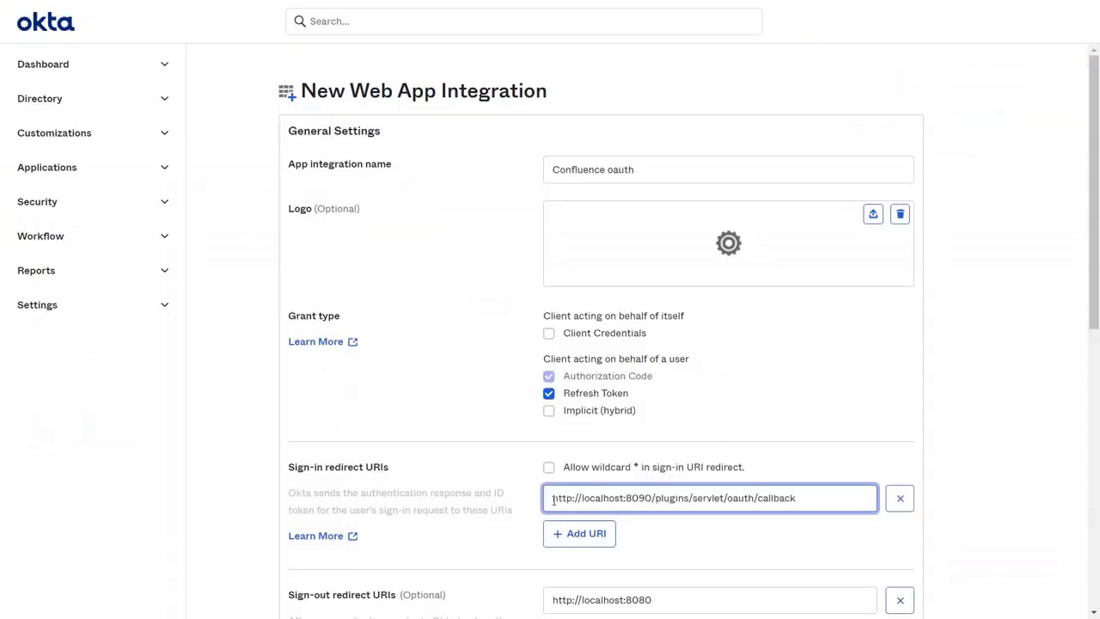
Step: Allow everyone in the organization to access the app and save the integration
scroll(552, 500, "down", 6)
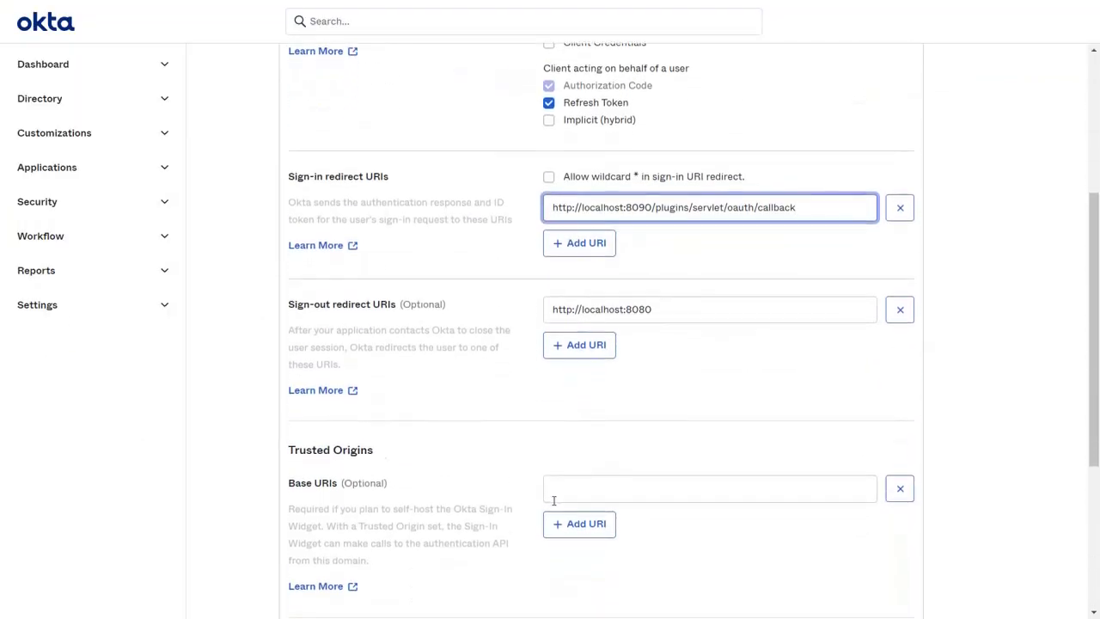
left_click(548, 469)
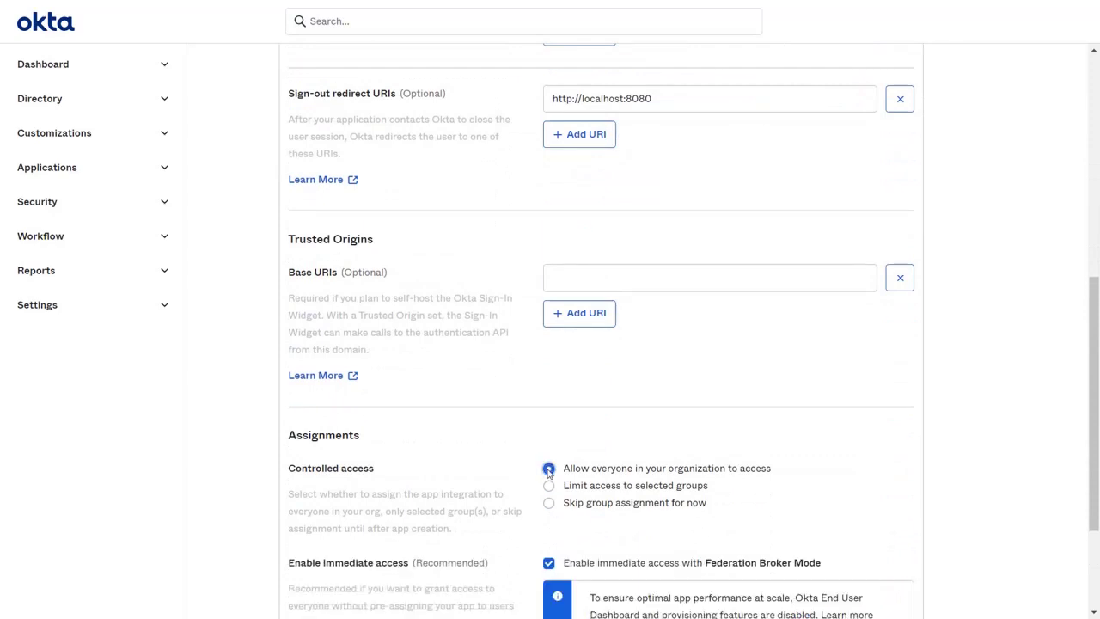
scroll(548, 471, "down", 2)
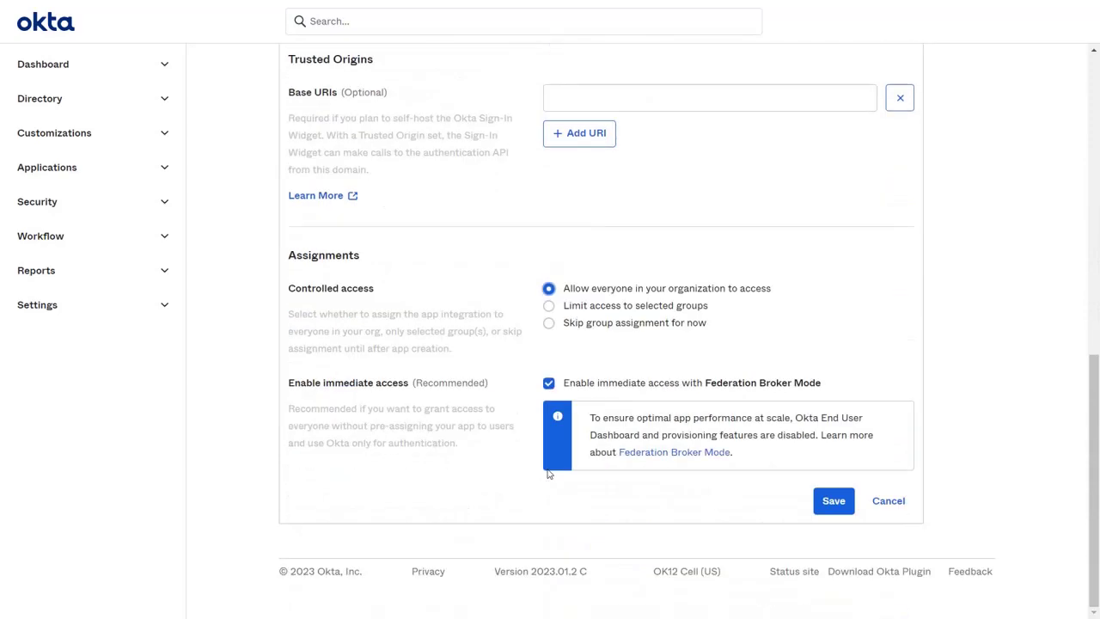
left_click(838, 506)
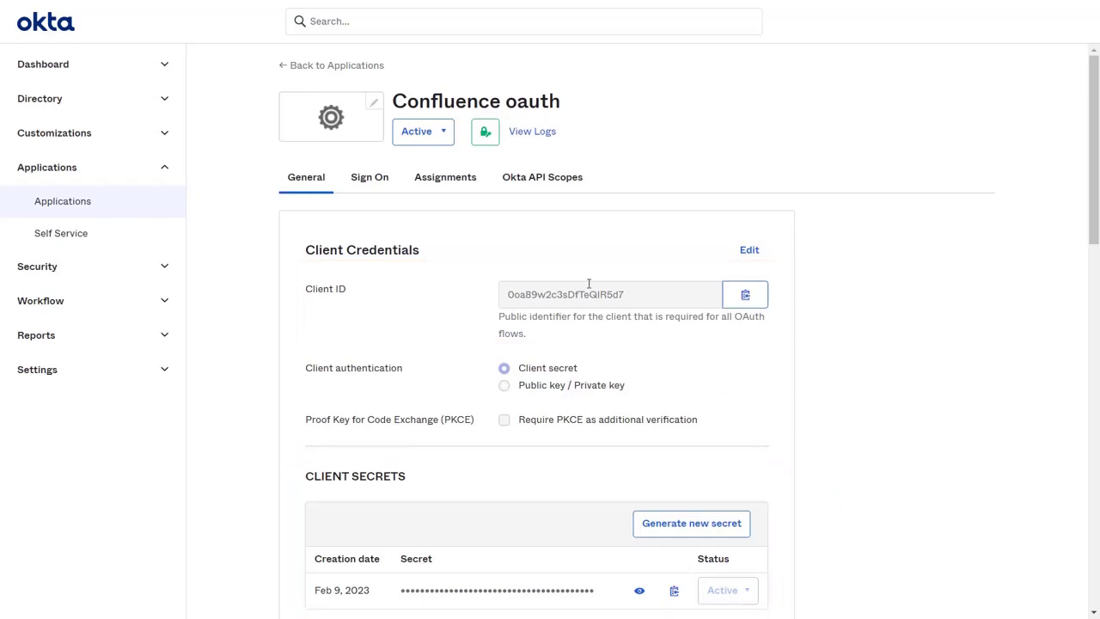
Step: Assign the Confluence oauth app to the listed user through Assign to People, then save and finish
left_click(444, 178)
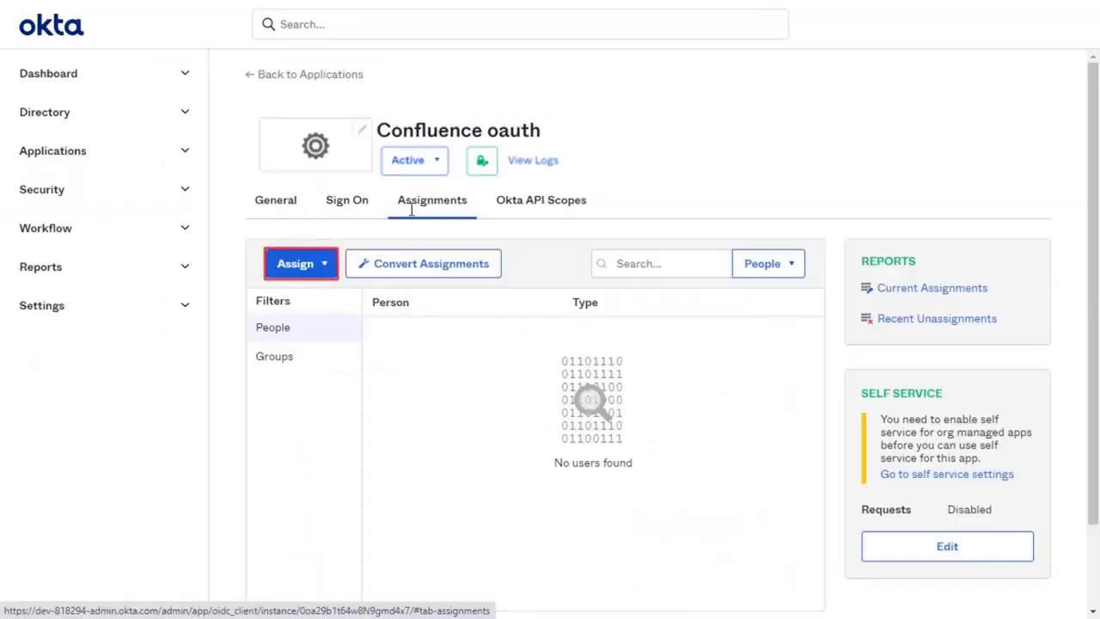
left_click(350, 235)
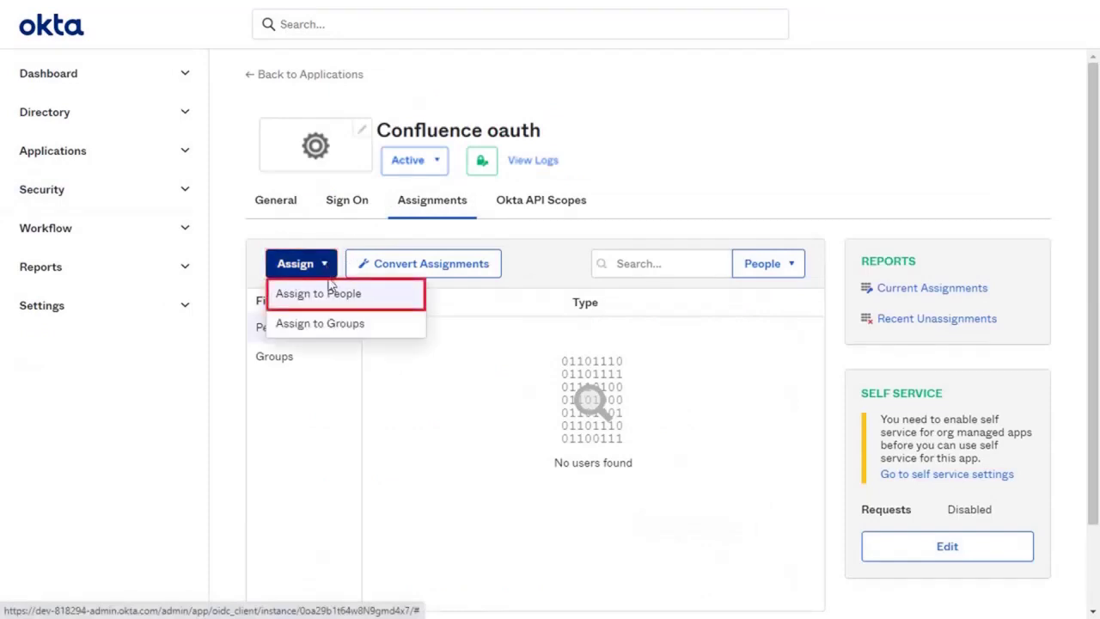
left_click(331, 302)
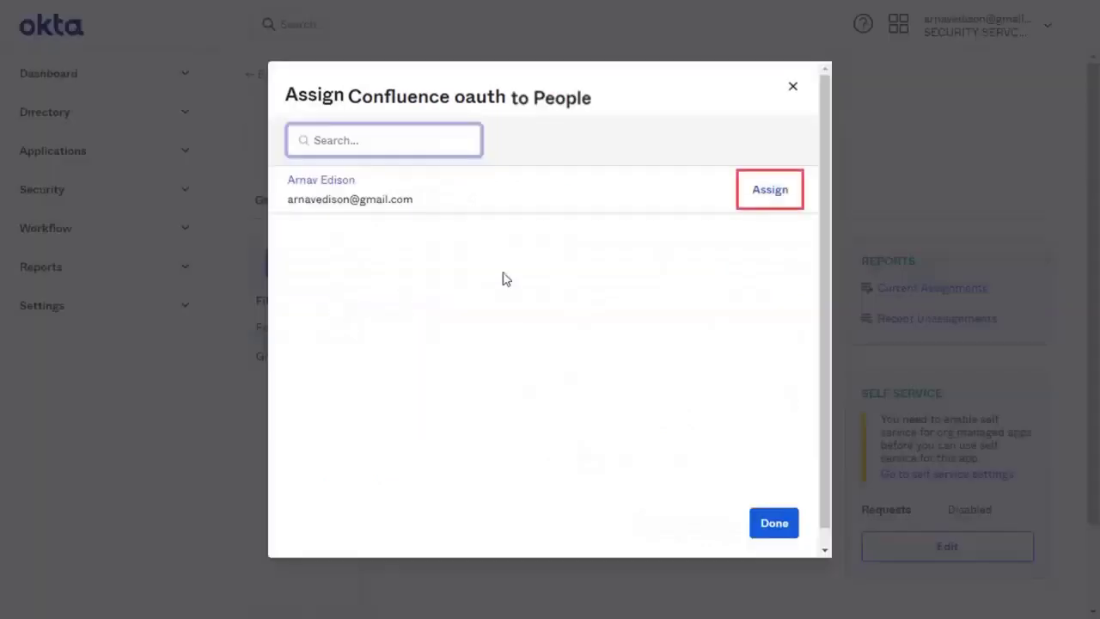
left_click(768, 193)
scroll(765, 193, "down", 3)
scroll(765, 193, "down", 2)
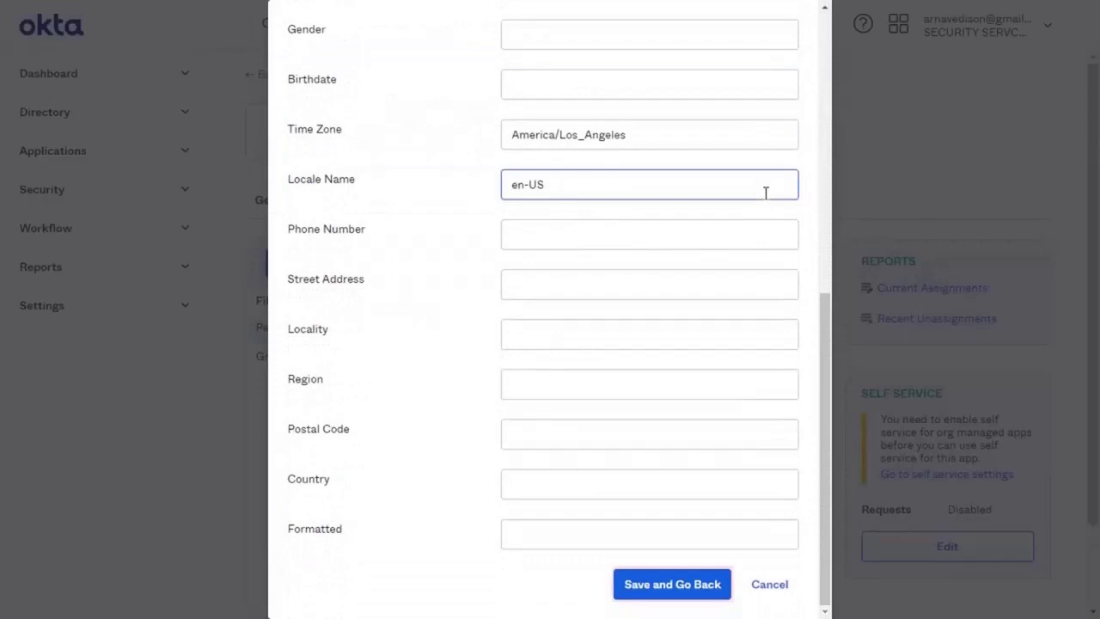
left_click(697, 585)
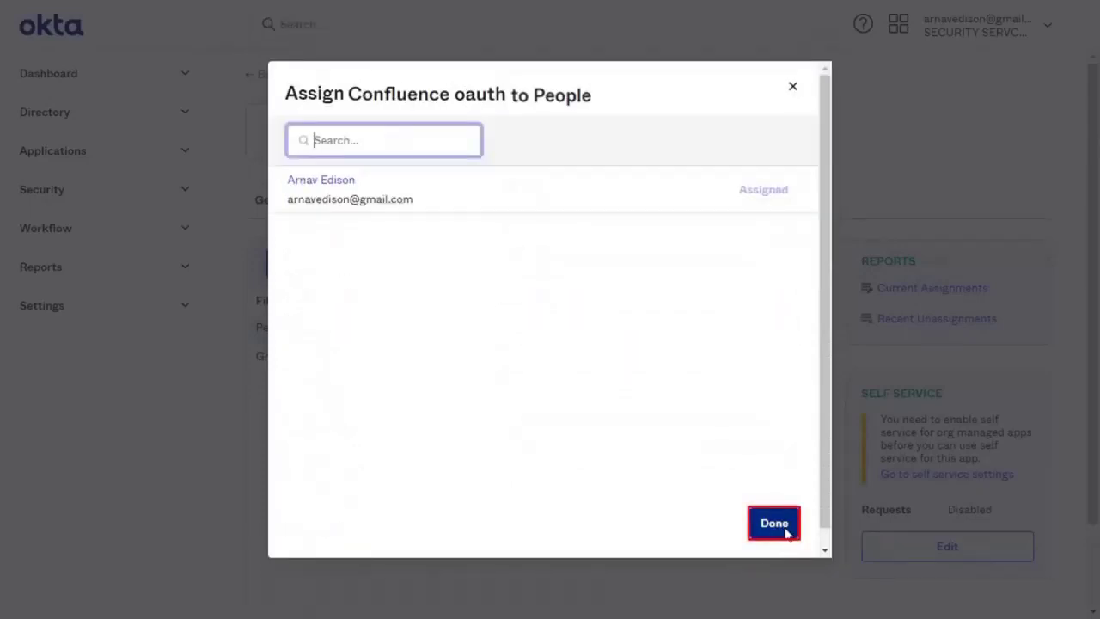
left_click(773, 523)
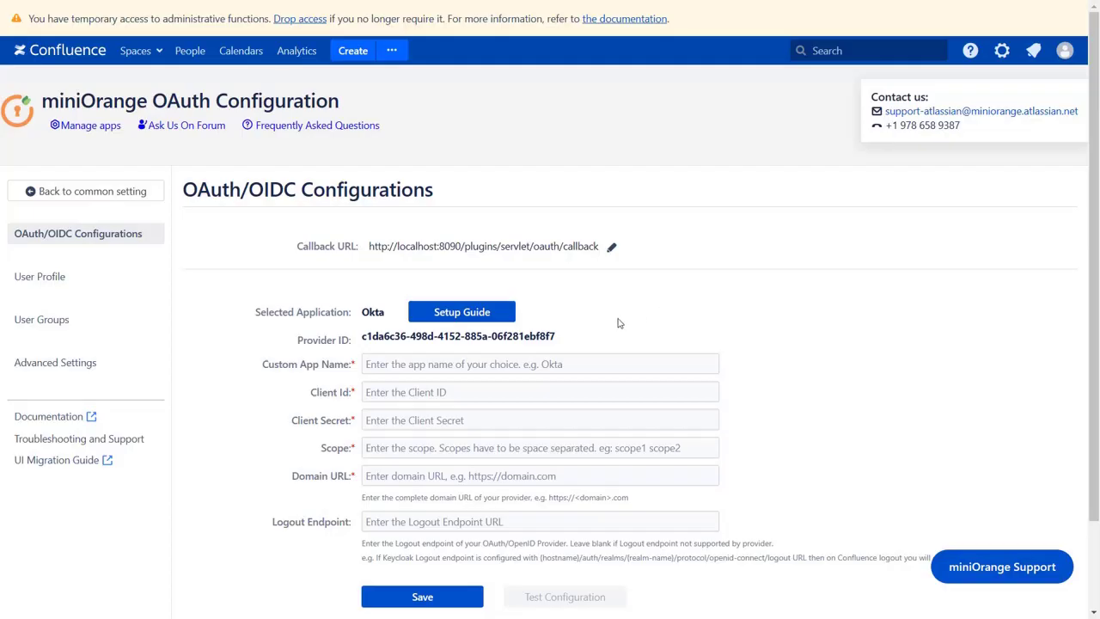
Step: Enter Okta as the Custom App Name and paste the Client ID copied from Okta
left_click(415, 359)
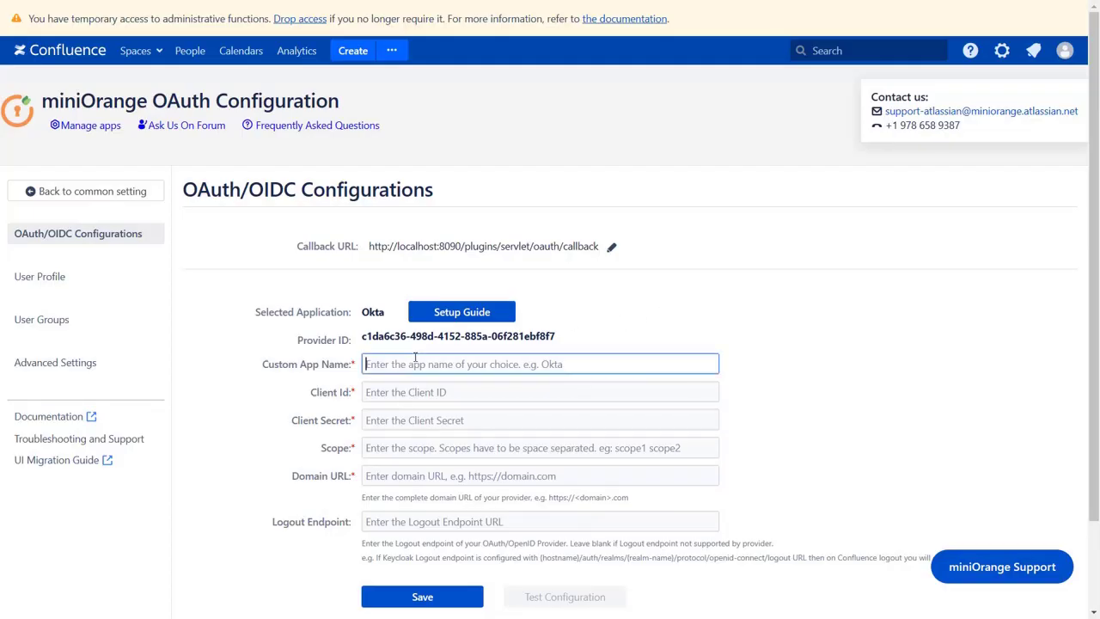
type("Okta")
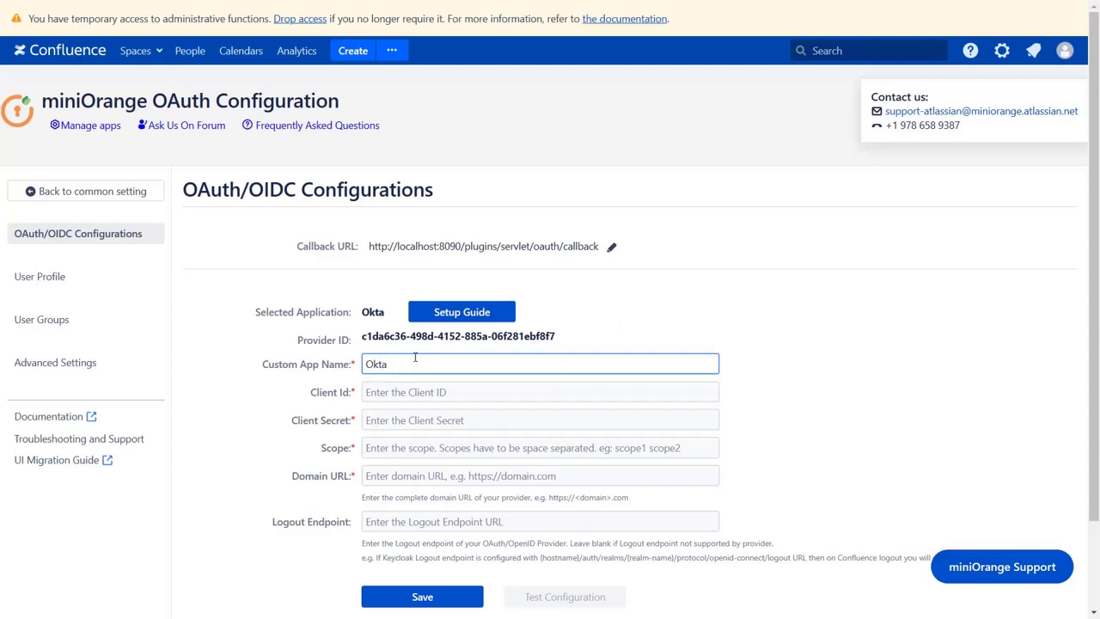
left_click(369, 392)
key("alt+Tab")
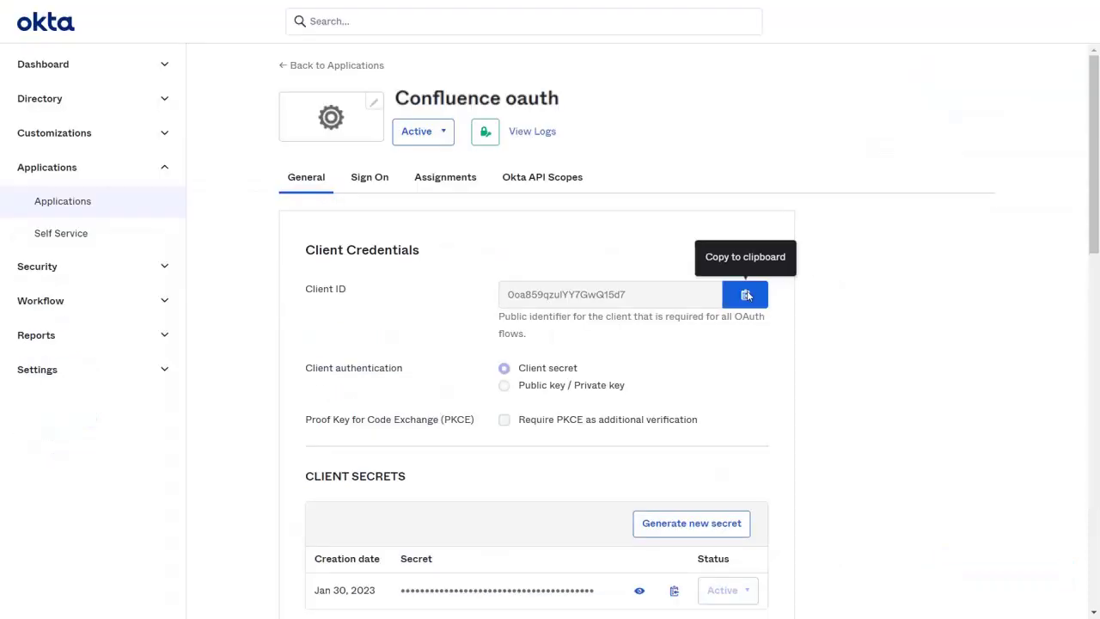
left_click(745, 294)
key("alt+Tab")
key("ctrl+v")
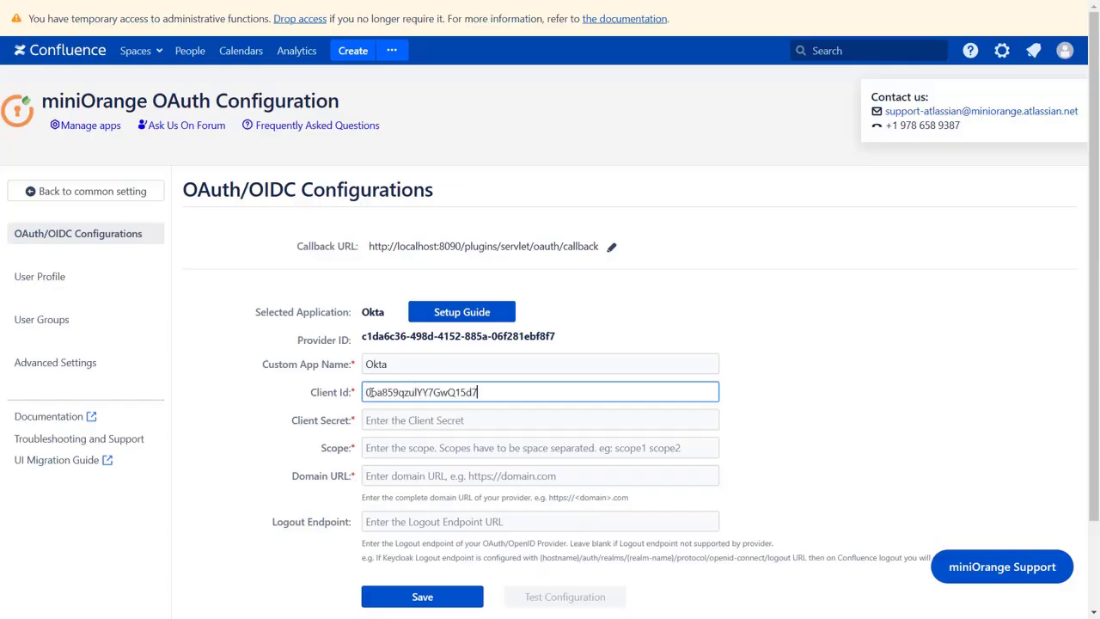
Step: Paste the Okta client secret and set the scope to 'openid profile email'
left_click(372, 420)
key("alt+Tab")
scroll(372, 416, "down", 3)
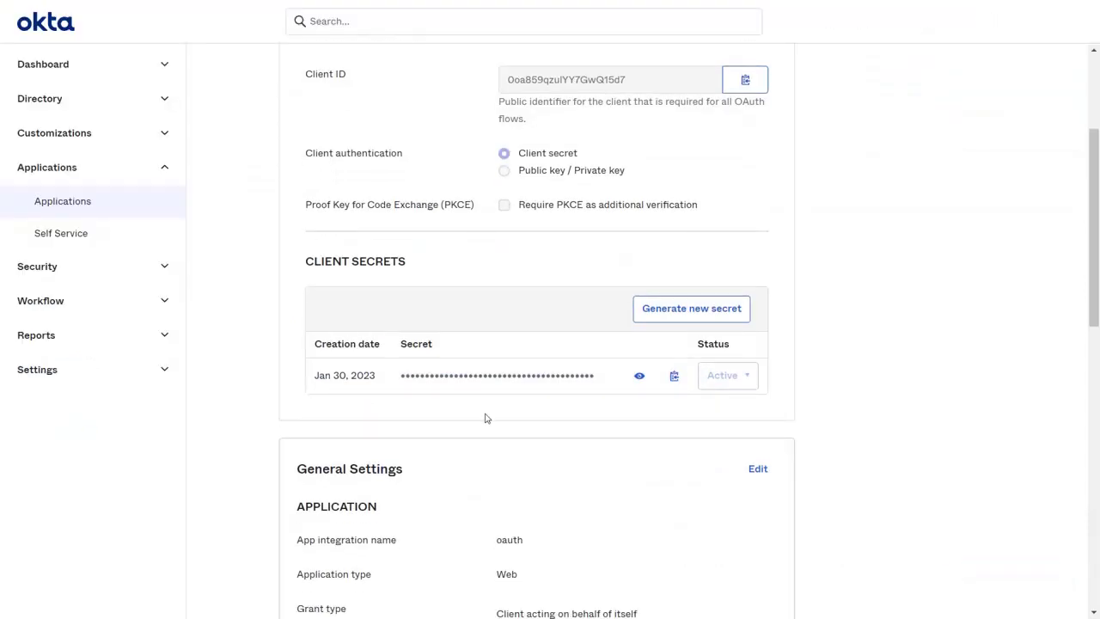
left_click(673, 375)
key("alt+Tab")
key("ctrl+v")
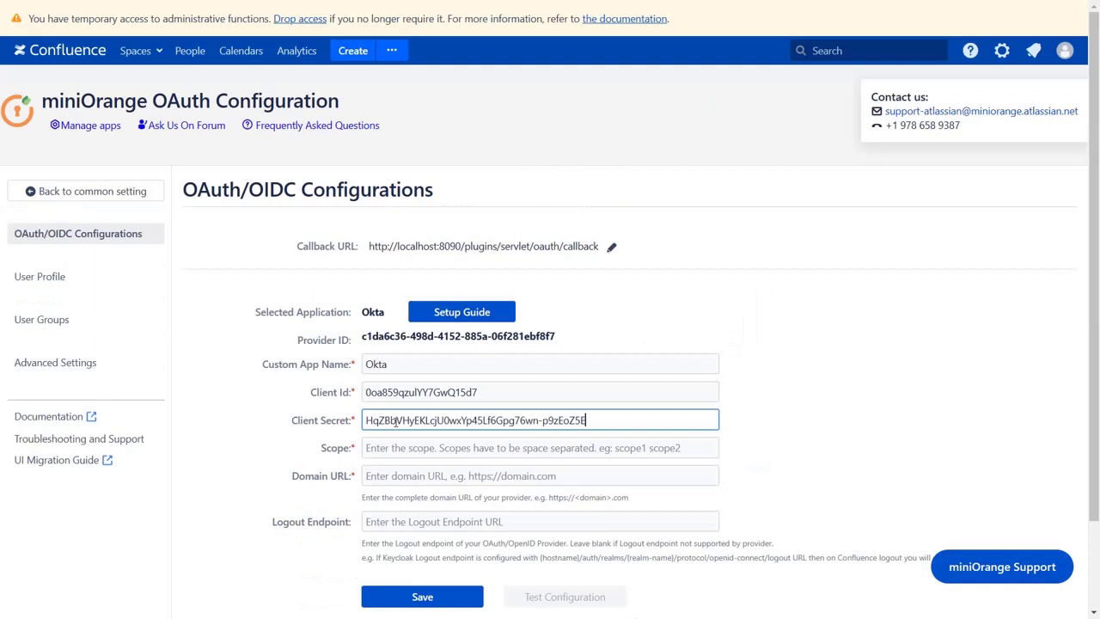
left_click(383, 445)
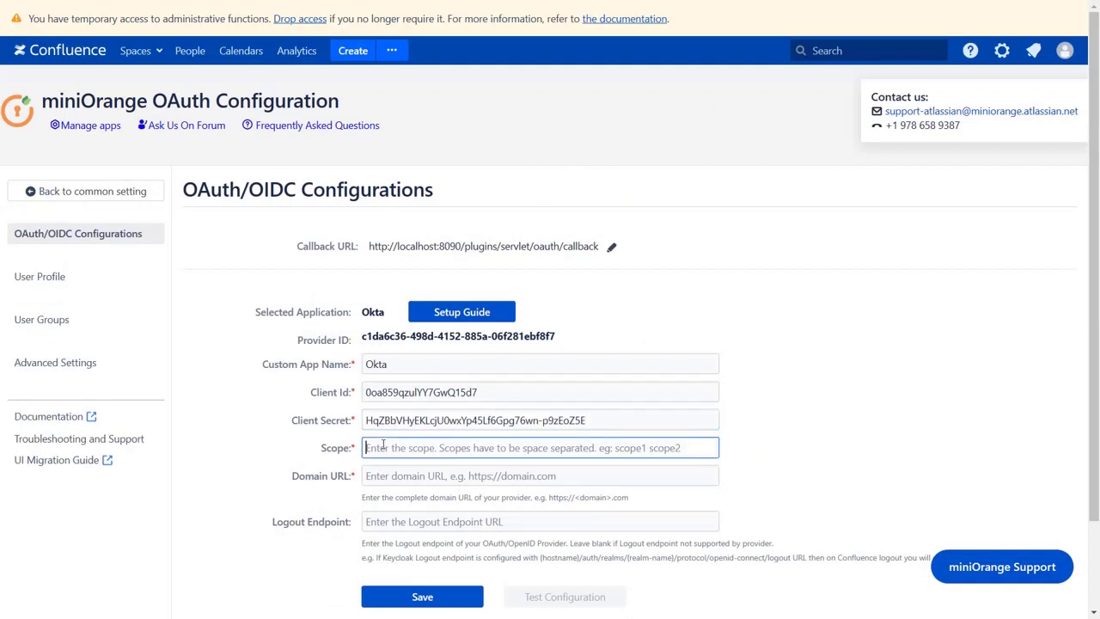
type("openid p")
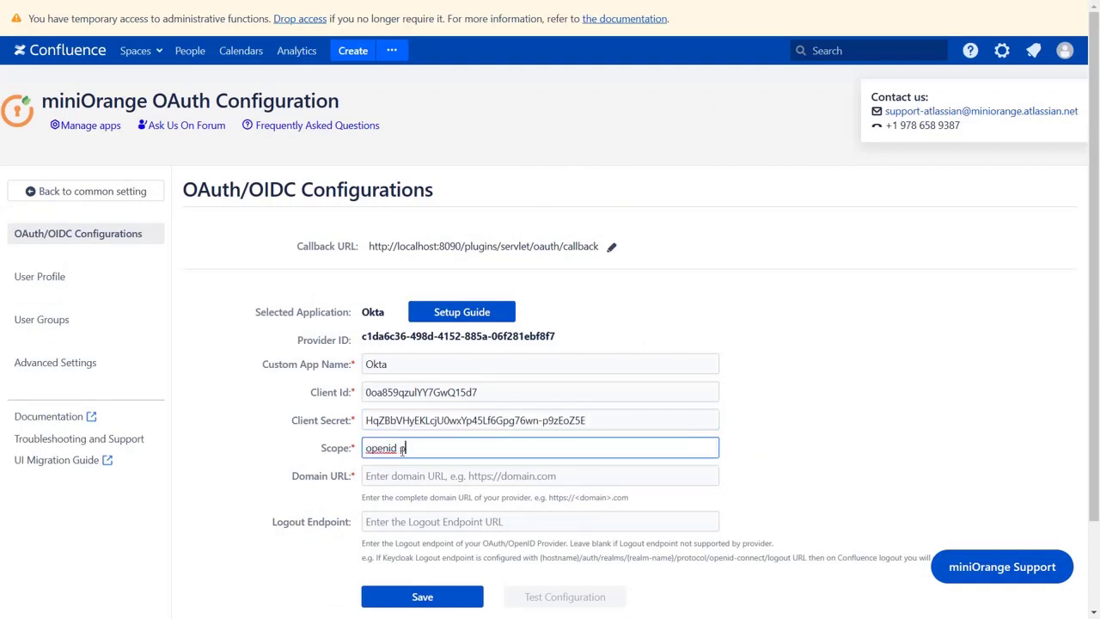
type("rofile email")
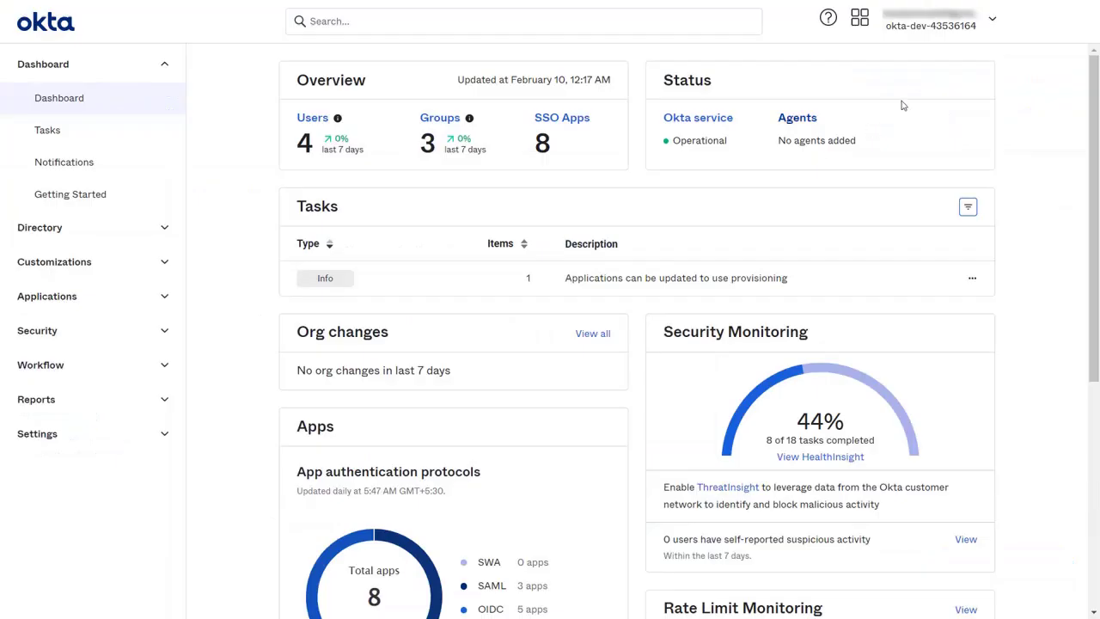
Step: Copy the Okta org URL from the account menu and paste it as the Domain URL
left_click(993, 19)
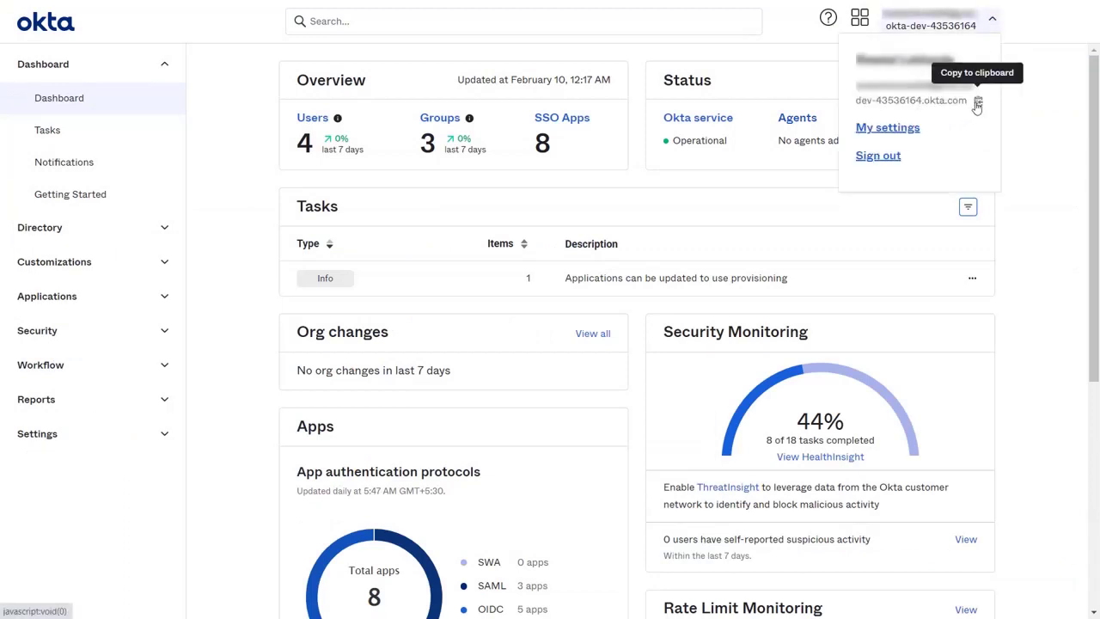
left_click(977, 103)
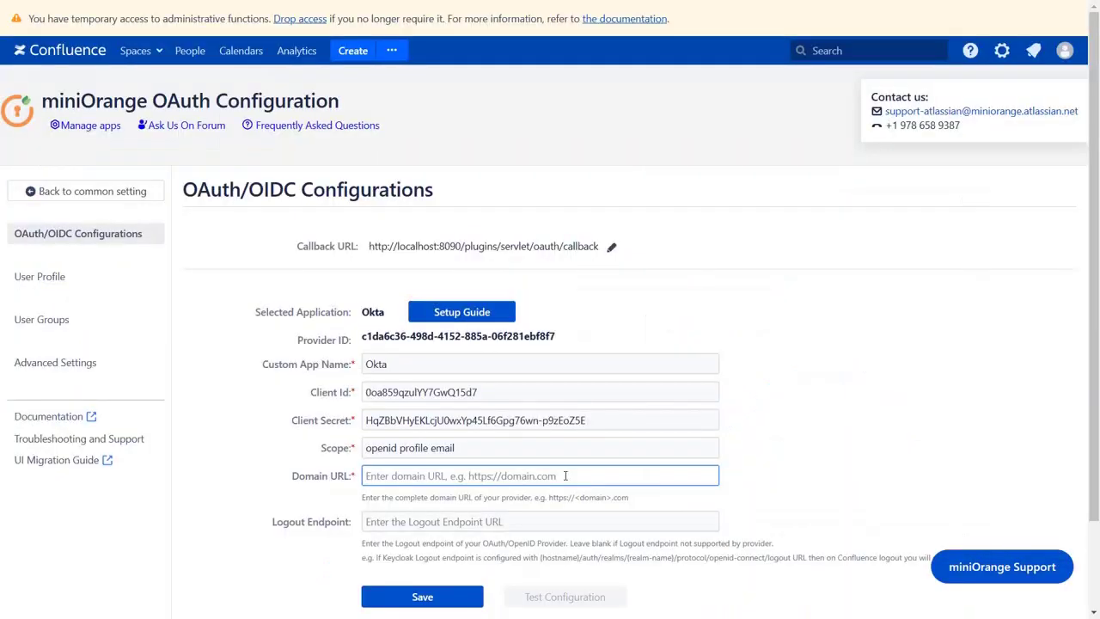
key("ctrl+v")
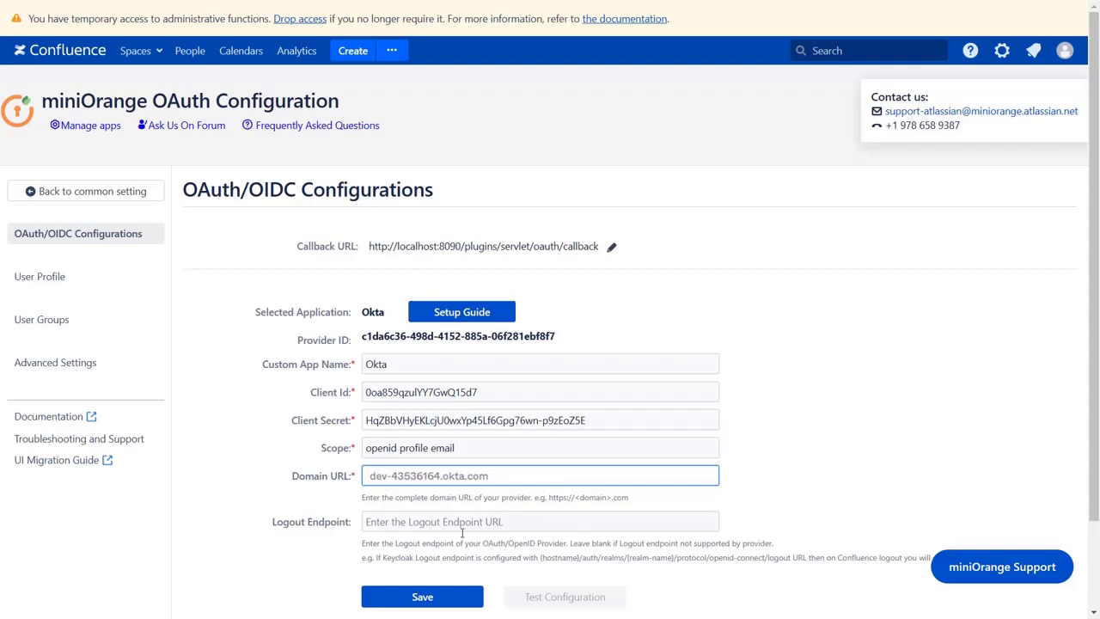
Step: Save the Okta configuration and run Test Configuration, confirming TEST SUCCESSFUL with the returned user attributes
left_click(421, 597)
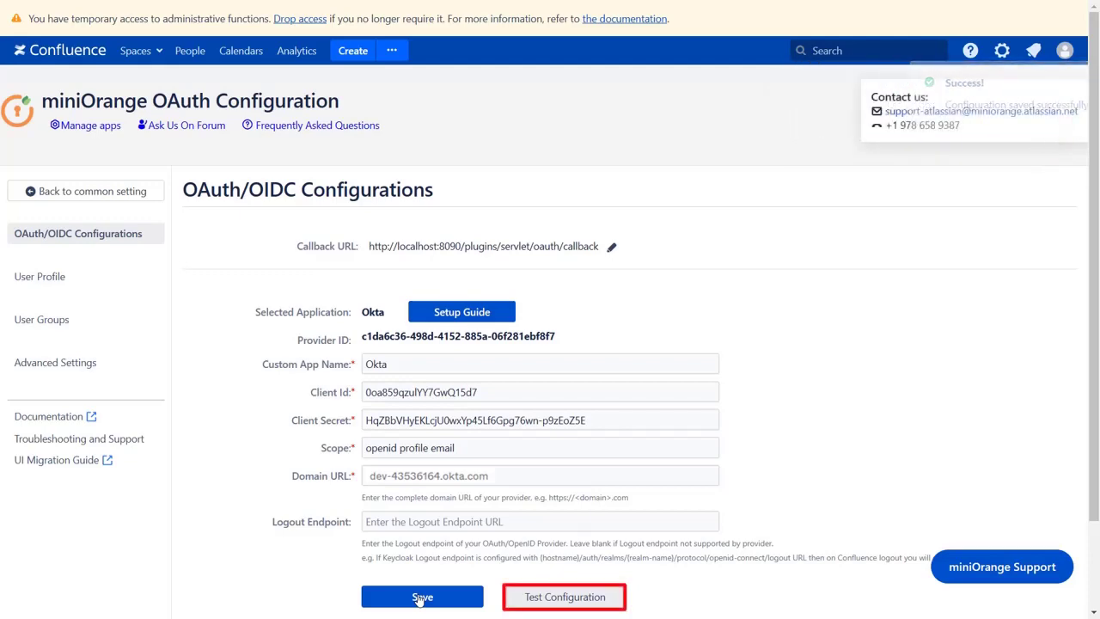
left_click(551, 603)
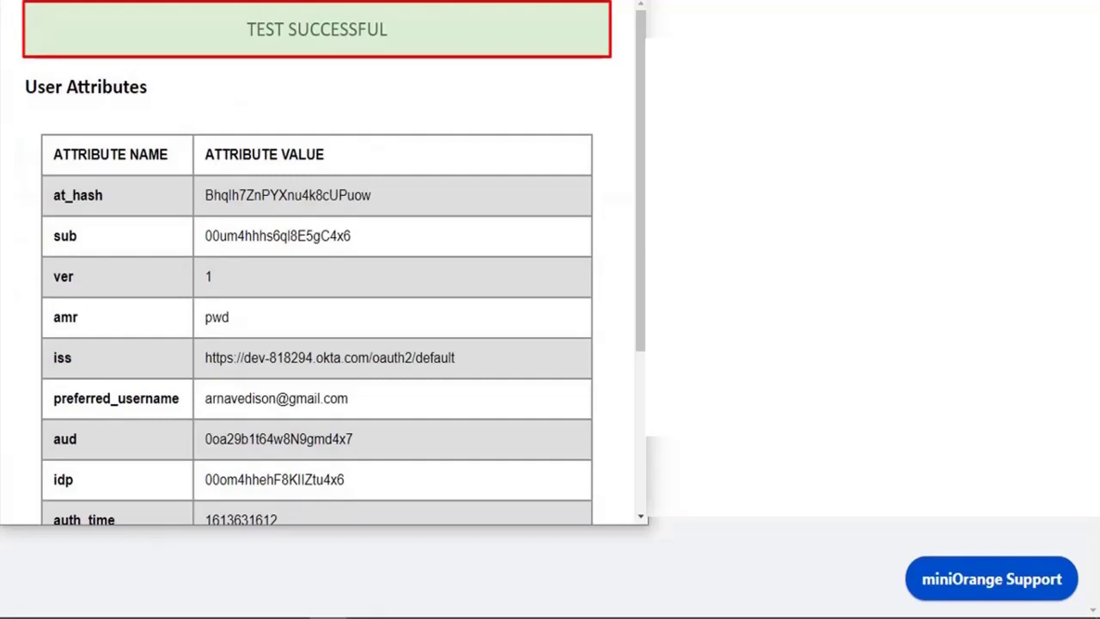
scroll(651, 518, "down", 5)
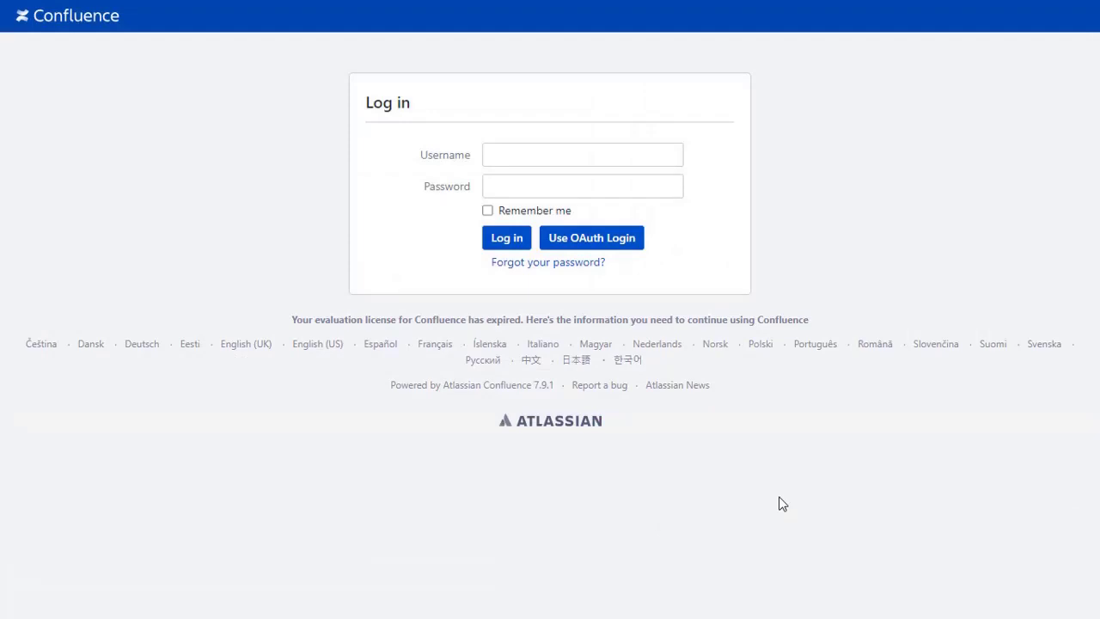
Step: Choose Use OAuth Login and sign in on Okta's page with the user's username and password
left_click(622, 247)
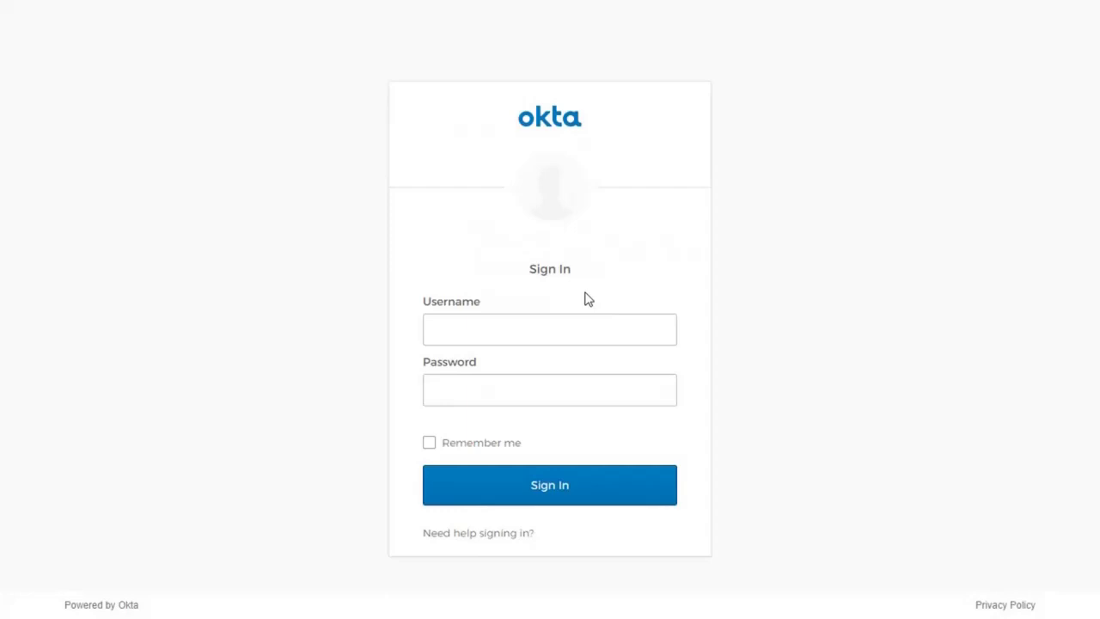
left_click(569, 324)
left_click(557, 387)
type("***********")
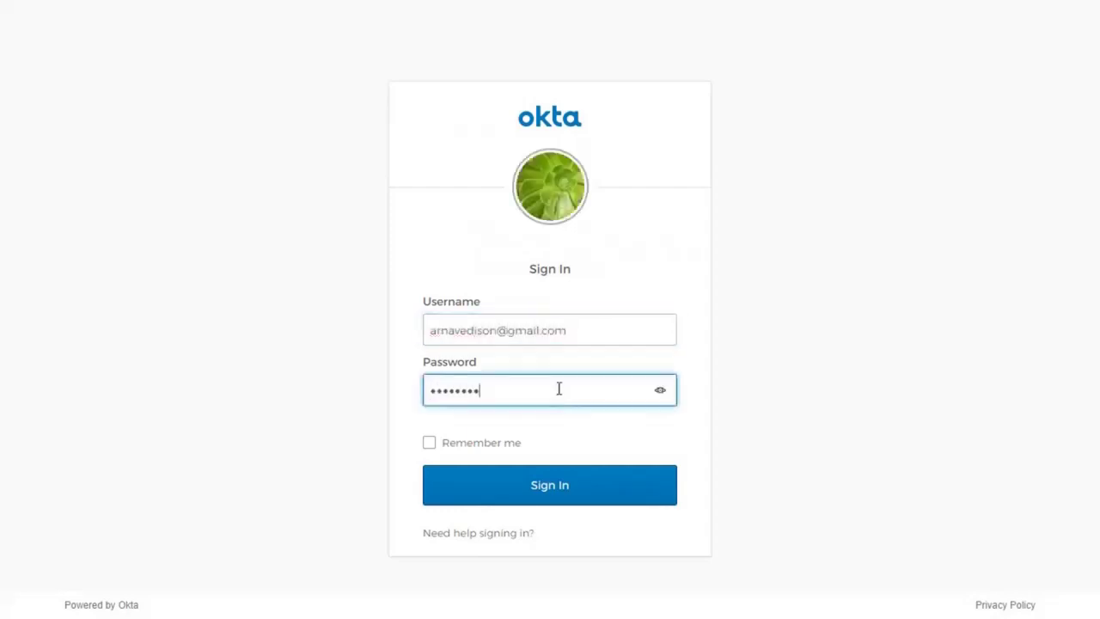
left_click(574, 496)
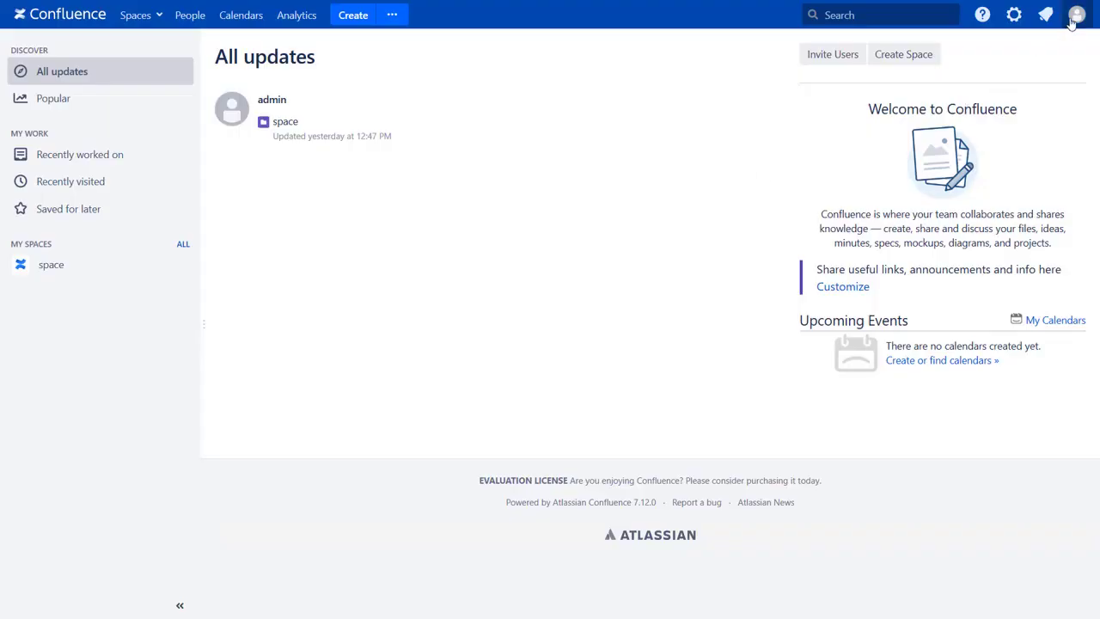
Step: Open the signed-in user's Confluence profile to confirm the Okta e-mail under Personal details
left_click(1076, 15)
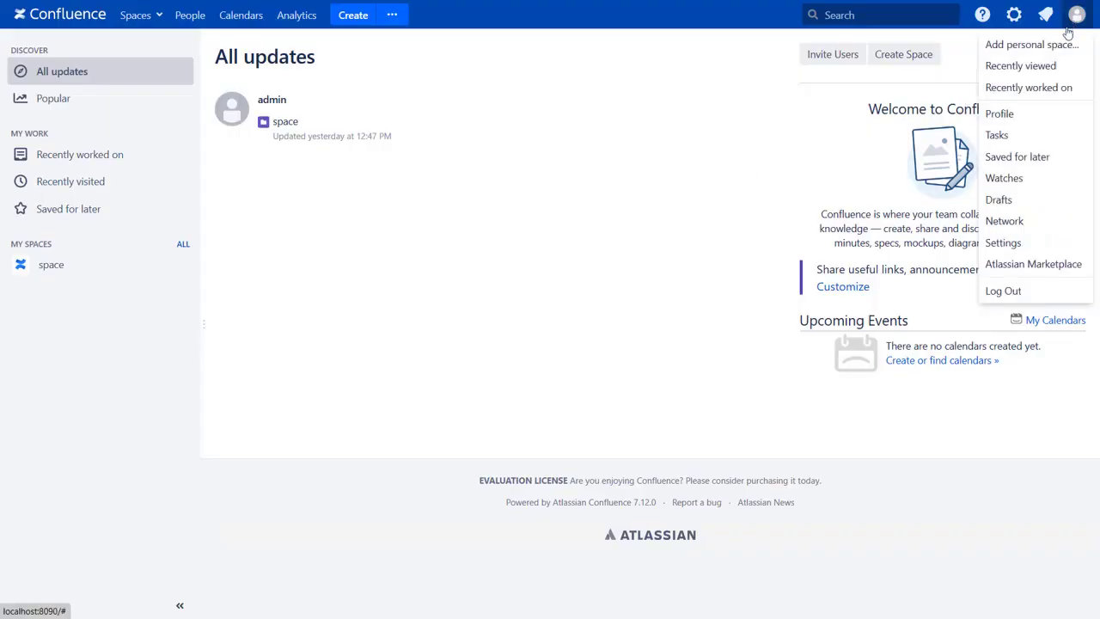
left_click(1000, 114)
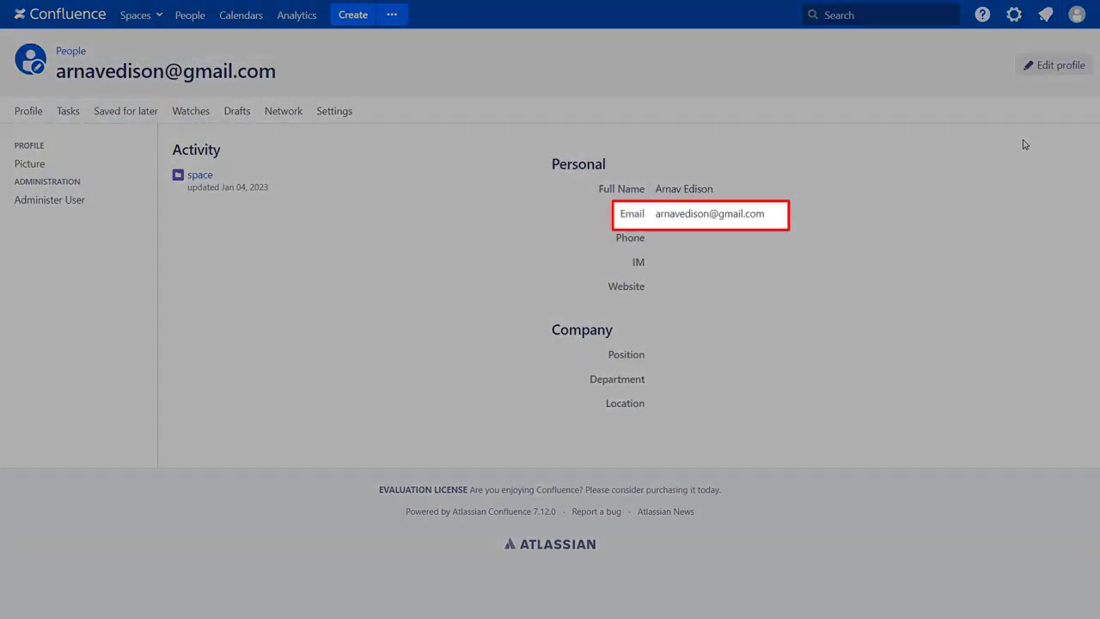